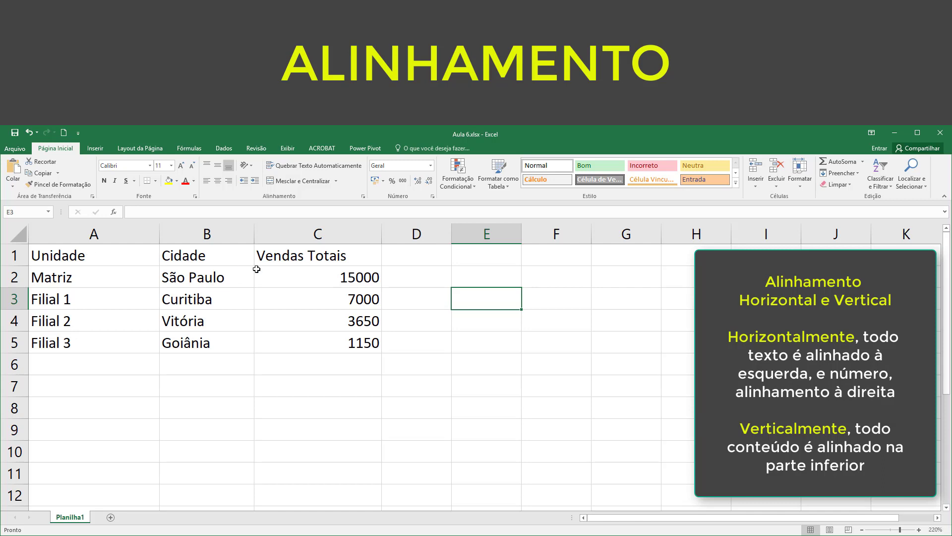
- Increase the height of header row 1 to about three times its default height
left_click(344, 279)
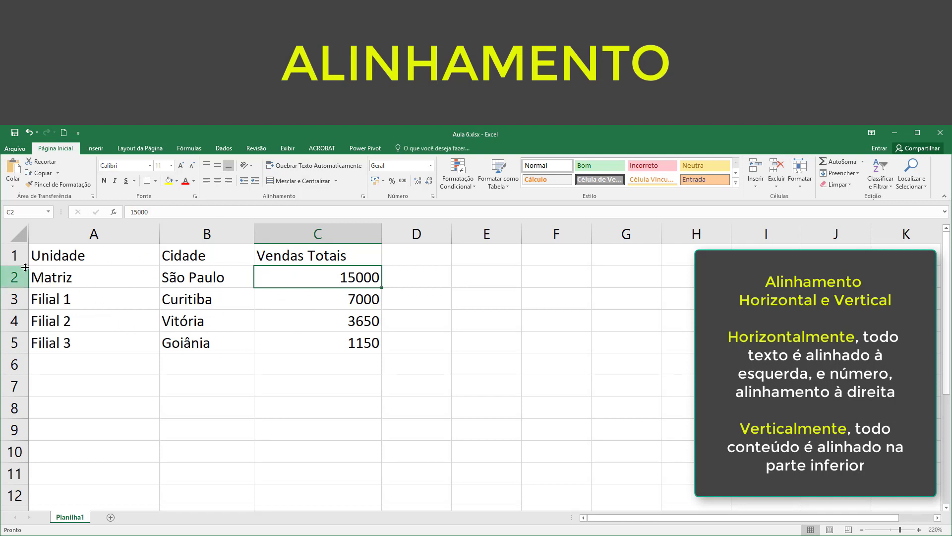
left_click_drag(21, 270, 19, 311)
left_click(130, 292)
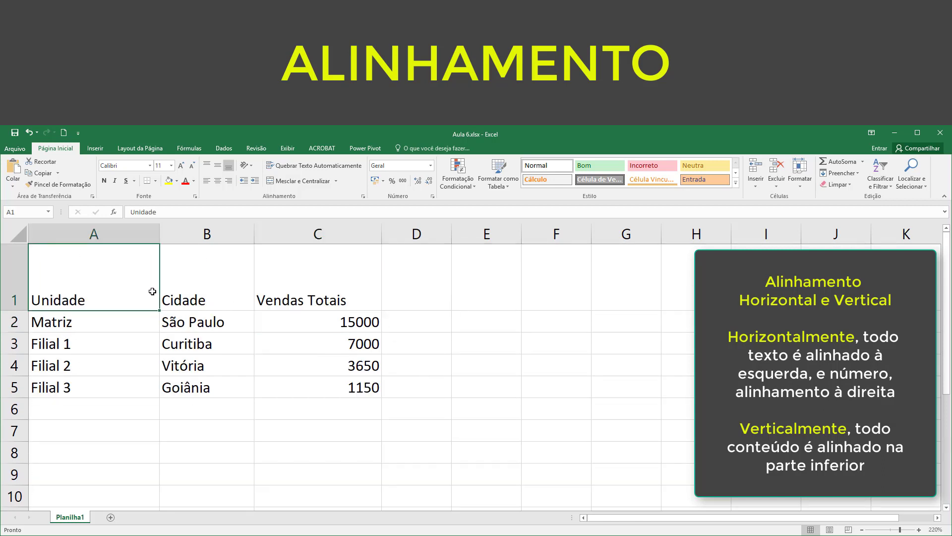
left_click(210, 292)
left_click(304, 293)
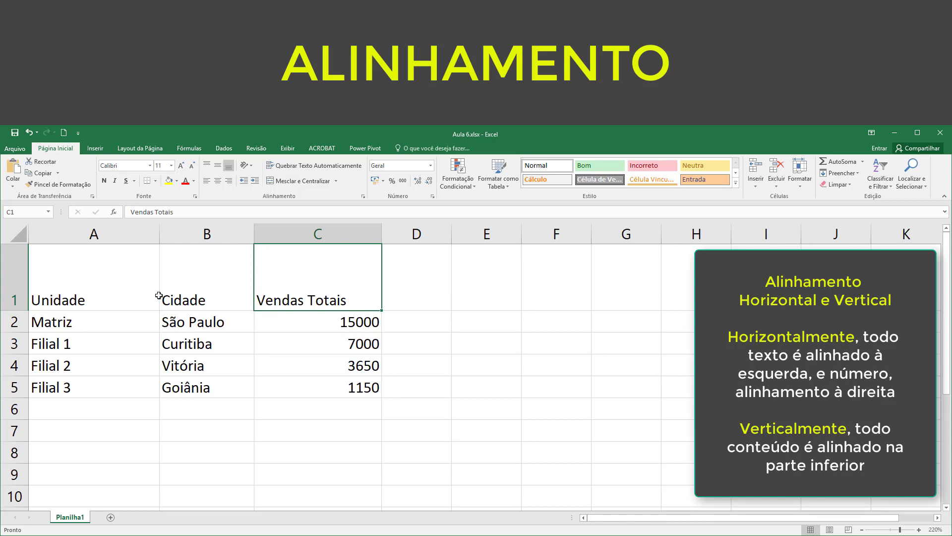
left_click(131, 297)
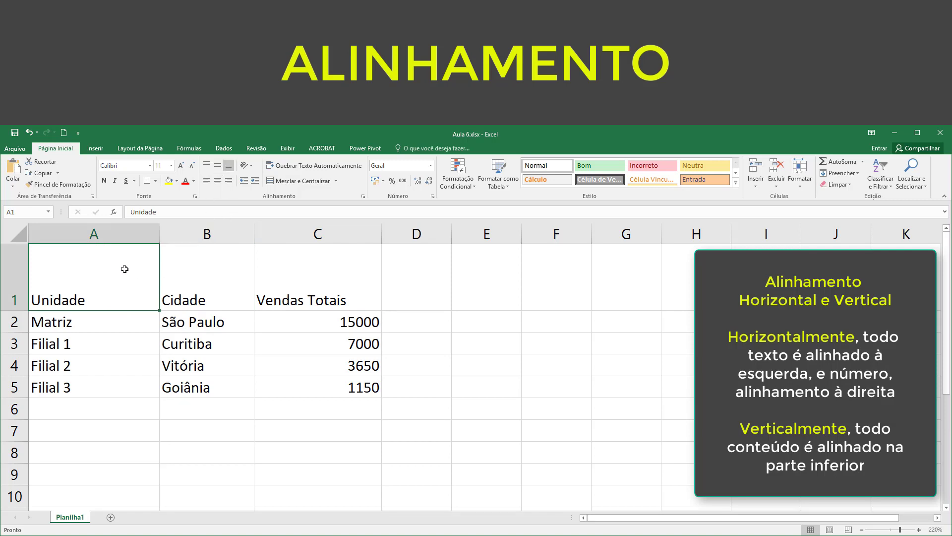
- Try top, middle and bottom vertical alignment on header cells A1:C1, settling on middle alignment
left_click_drag(124, 268, 313, 266)
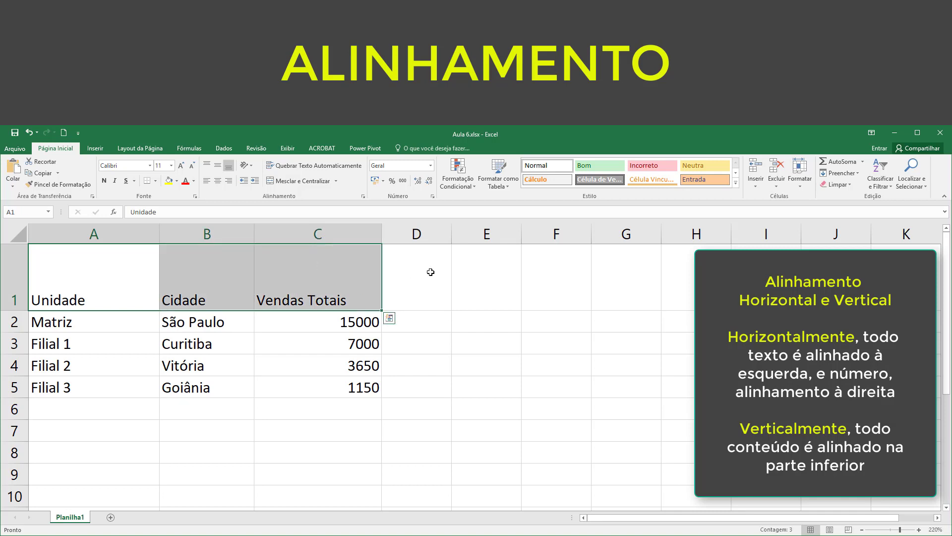
left_click(207, 167)
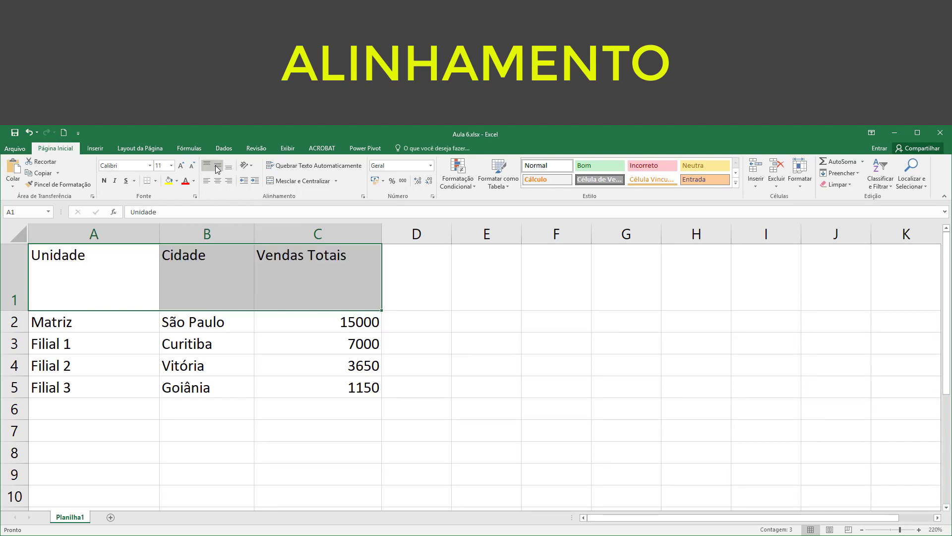
left_click(218, 166)
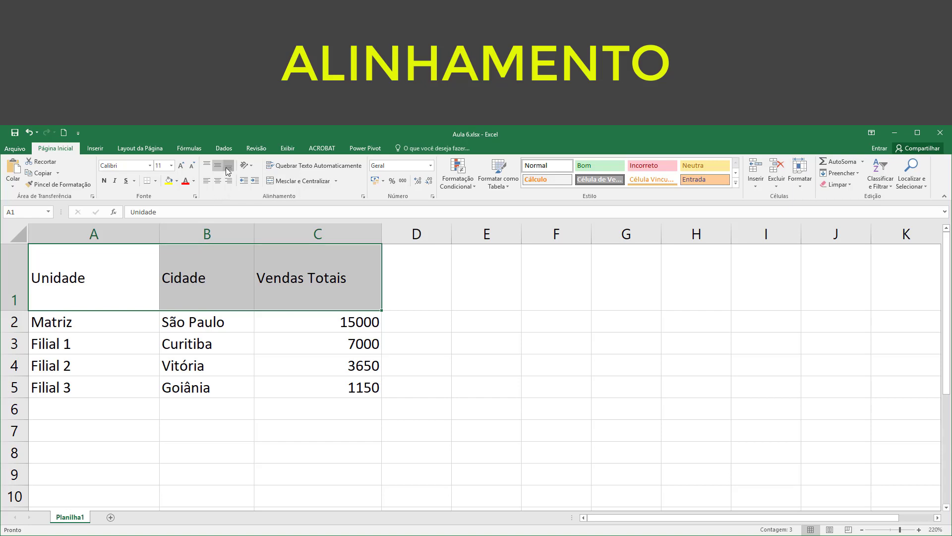
left_click(229, 167)
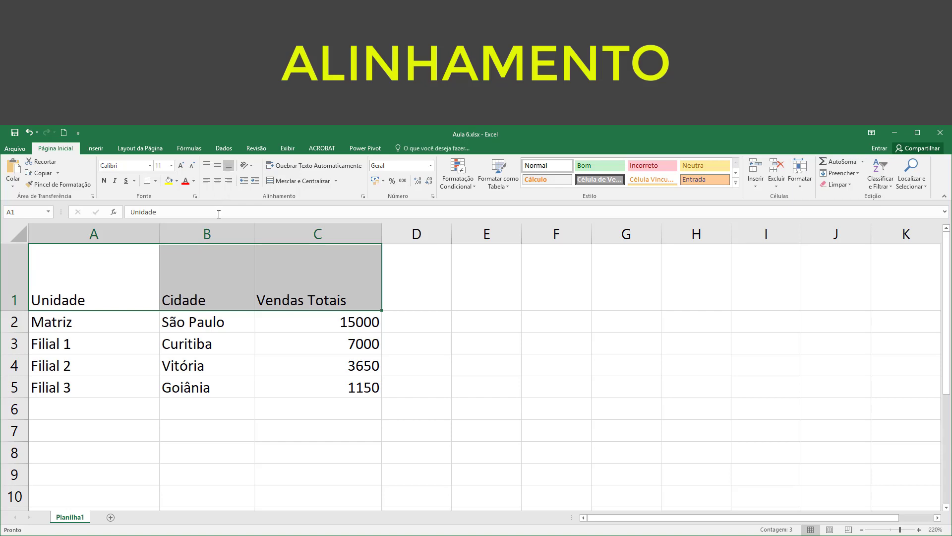
left_click(219, 167)
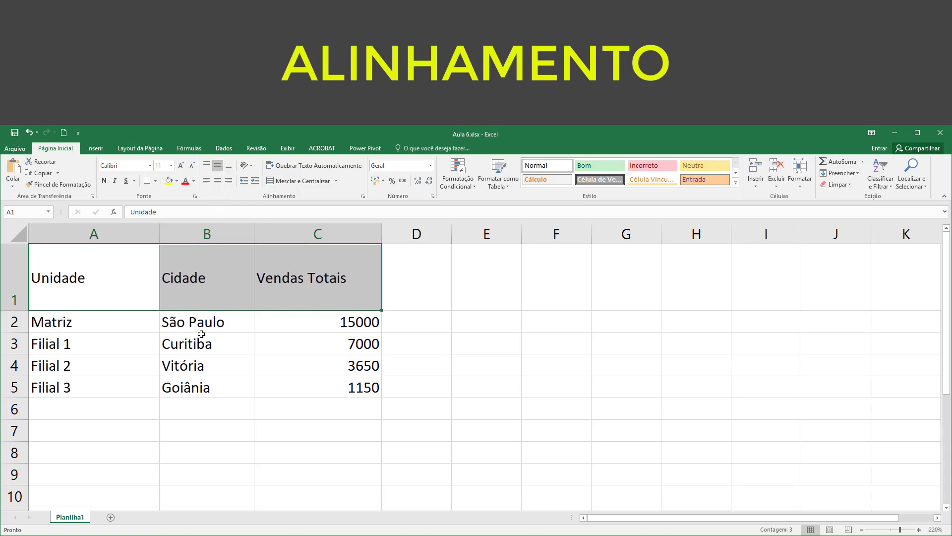
- Try centre, left and right horizontal alignment on header cells A1:C1, settling on centre alignment
left_click(217, 182)
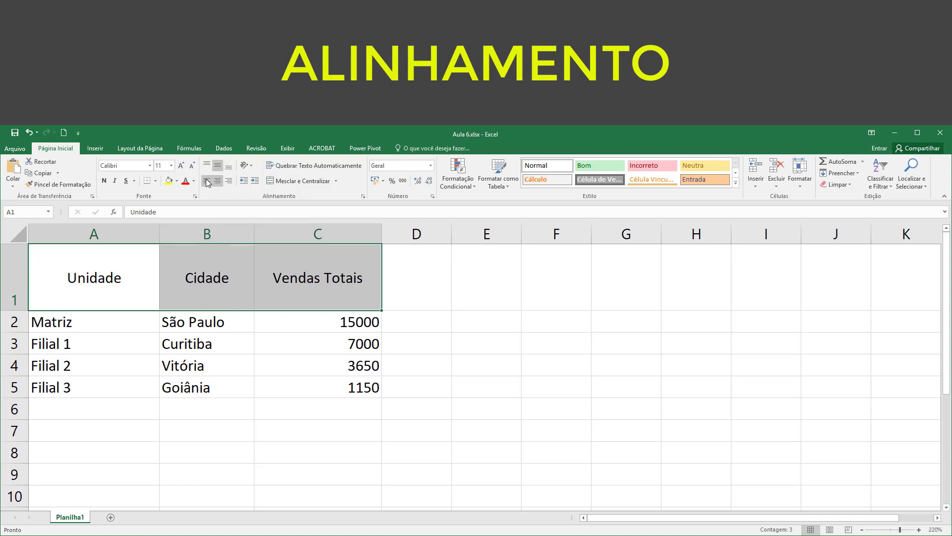
left_click(207, 182)
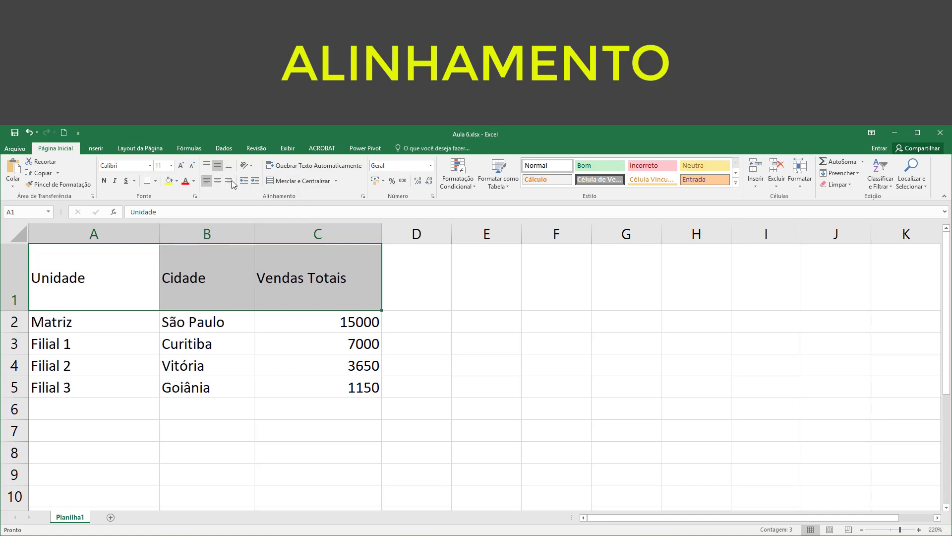
left_click(230, 182)
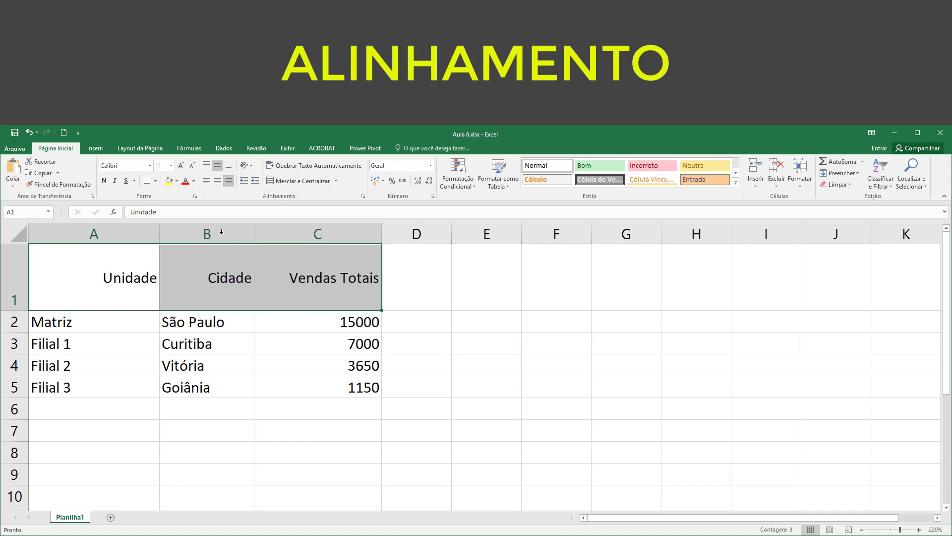
left_click(218, 182)
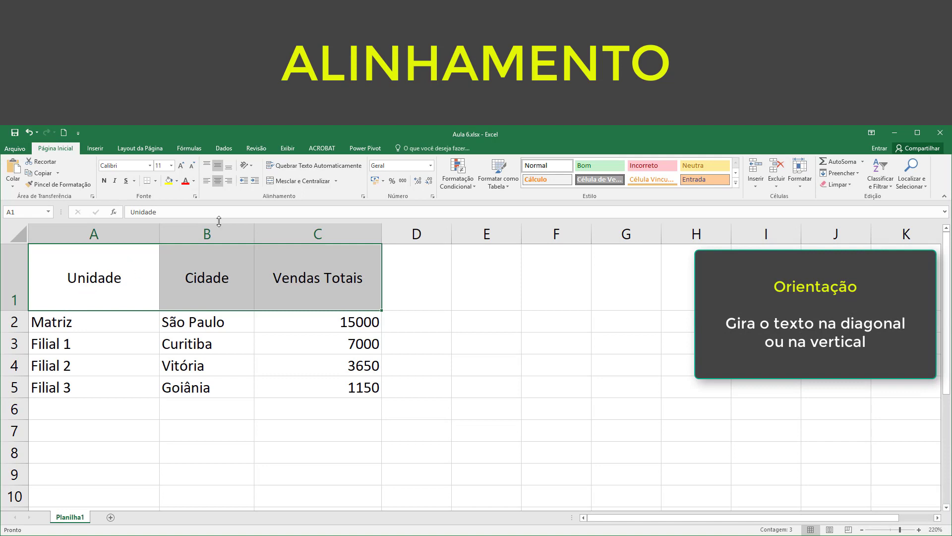
- Angle the text of header cells A1:C1 counterclockwise and autofit the height of row 1
left_click(245, 166)
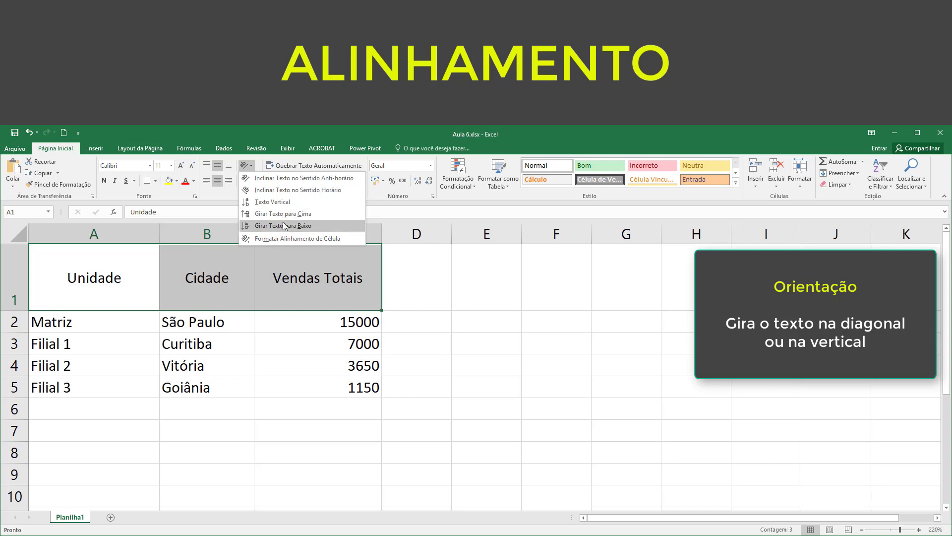
left_click(291, 179)
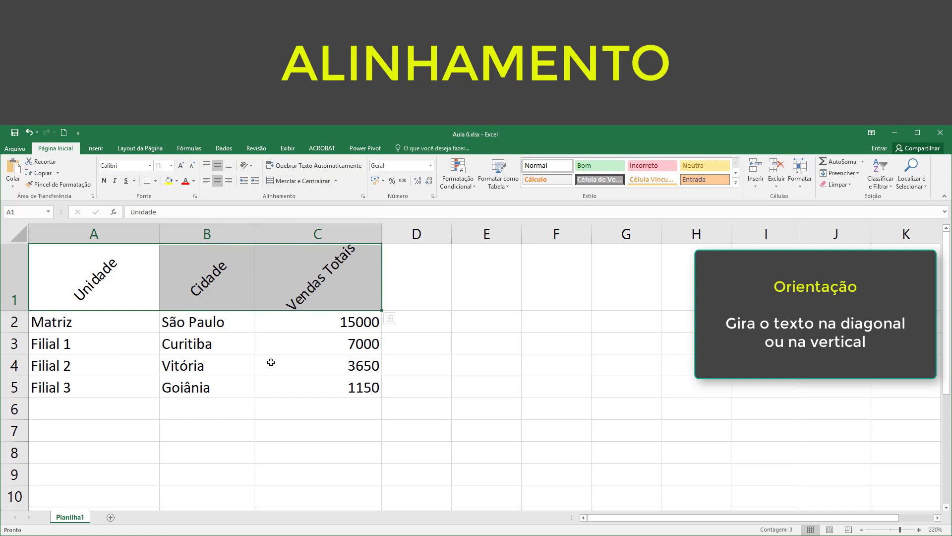
double_click(14, 310)
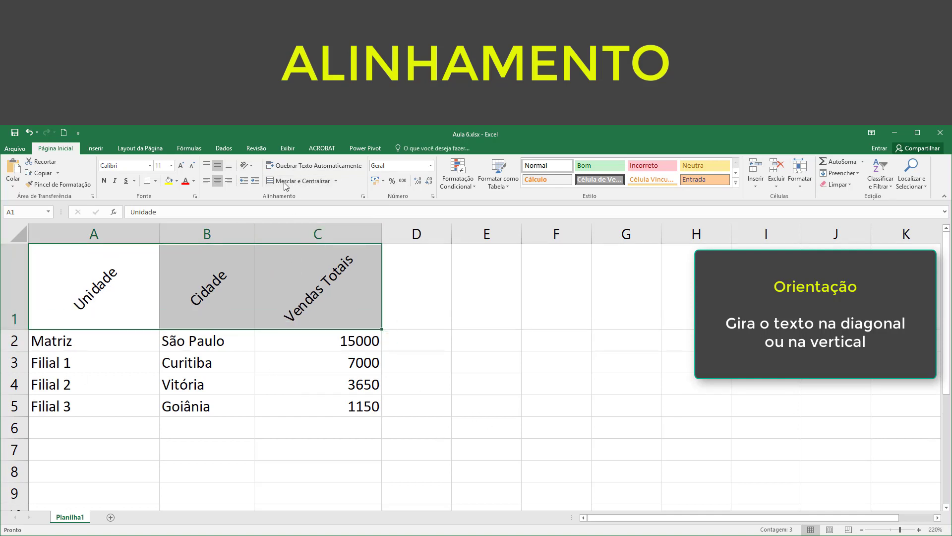
- Angle the text of header cells A1:C1 clockwise, then switch it to stacked vertical text
left_click(251, 163)
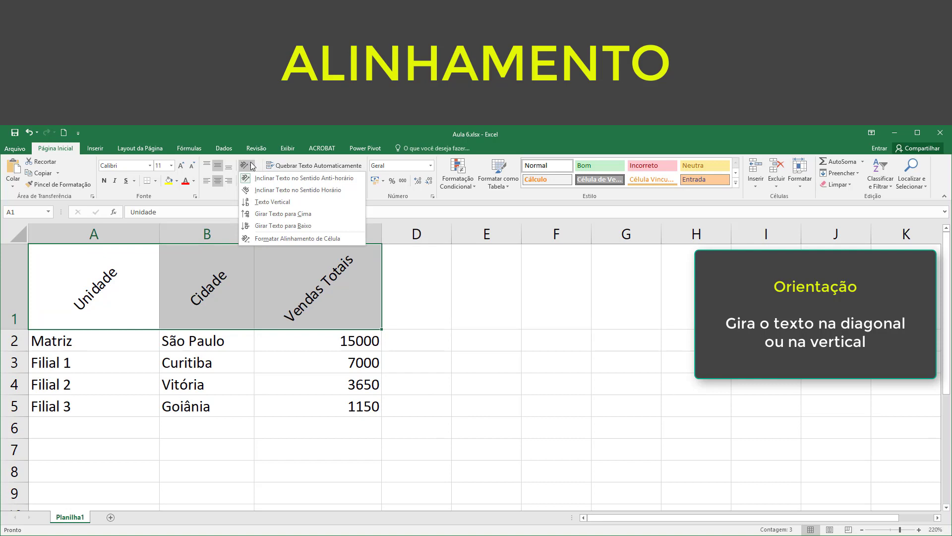
left_click(279, 191)
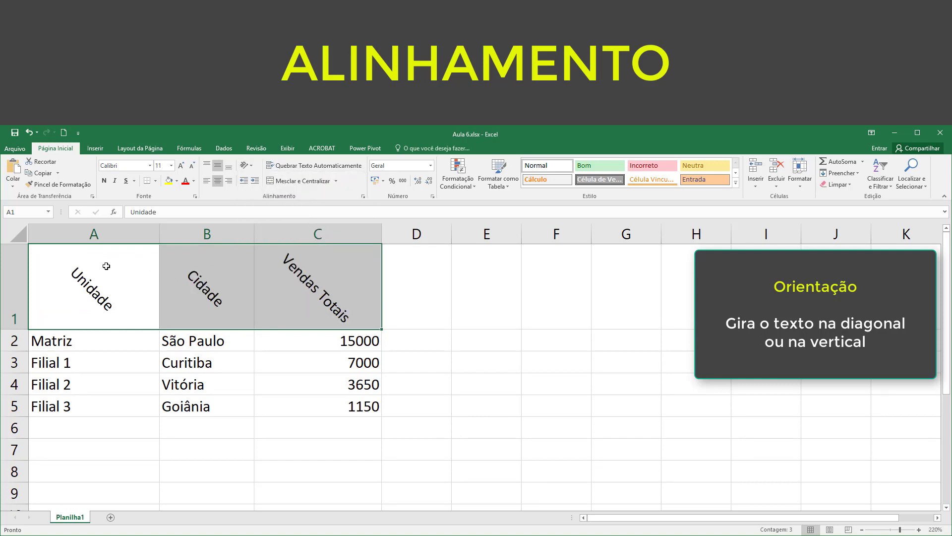
left_click(247, 165)
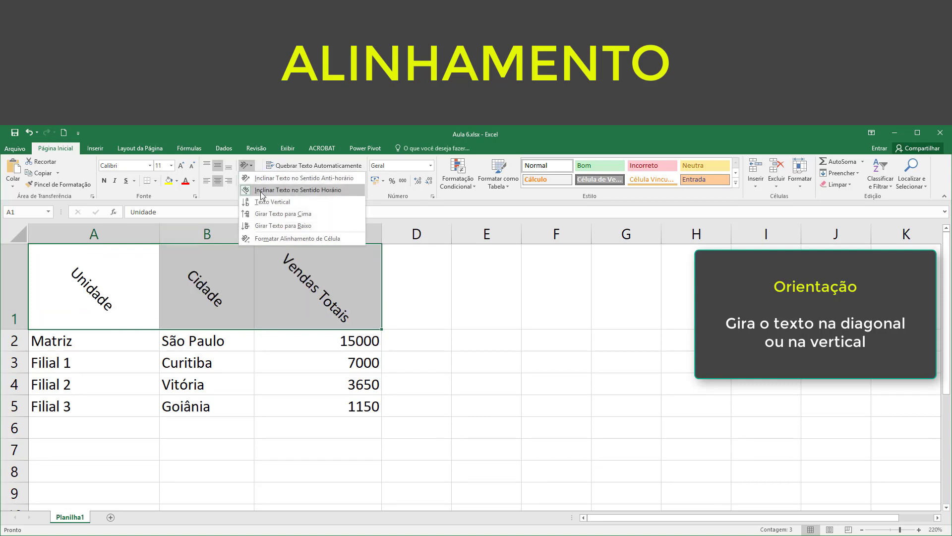
left_click(267, 207)
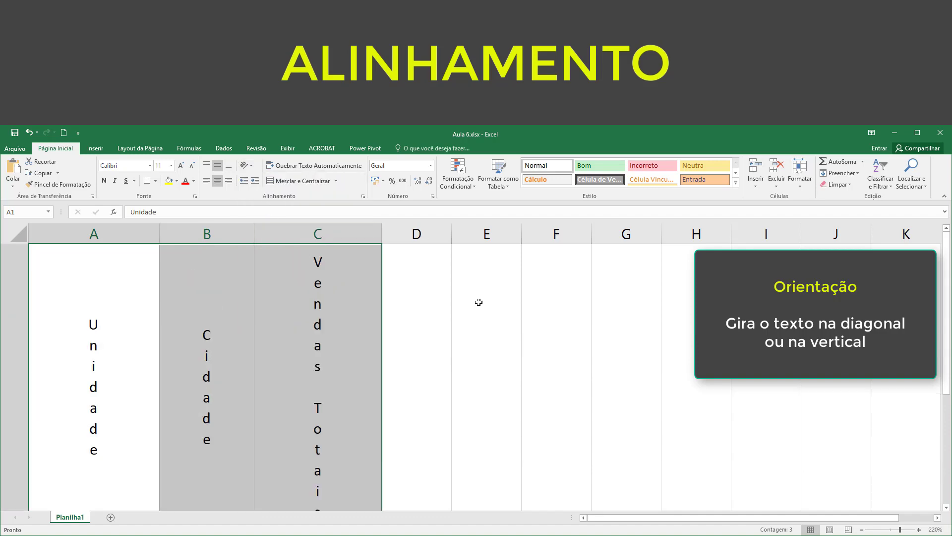
scroll(453, 331, "down", 1)
scroll(453, 331, "down", 10)
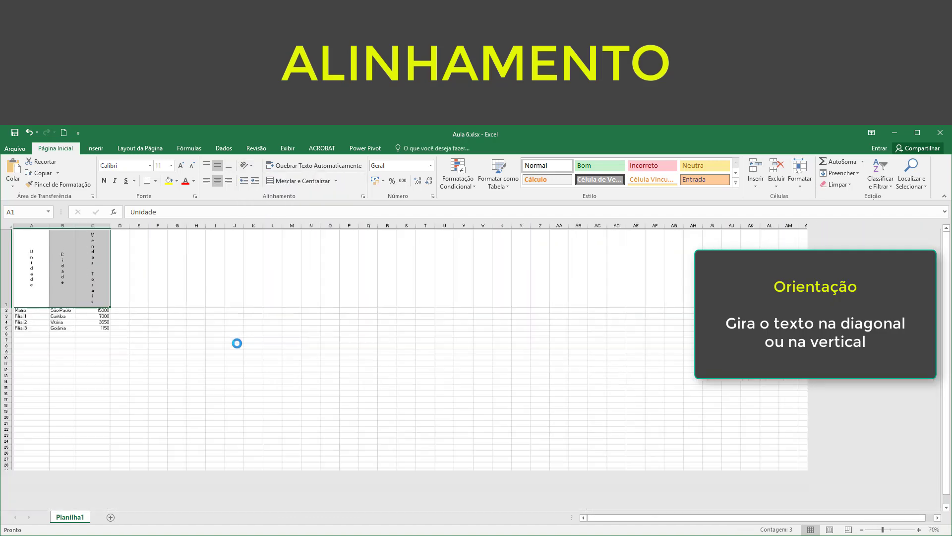
scroll(236, 342, "up", 5)
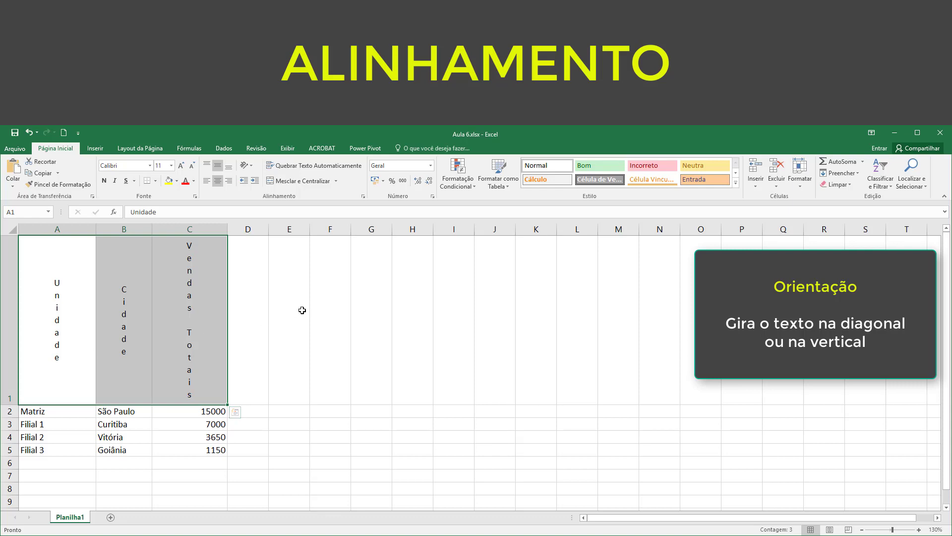
- Rotate the text of header cells A1:C1 upward, then change it to rotate downward
left_click(248, 169)
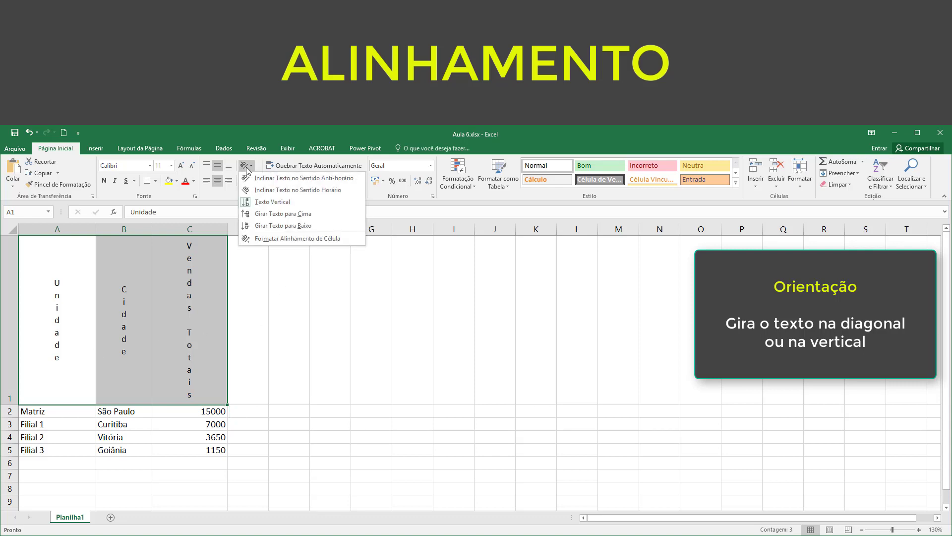
left_click(276, 215)
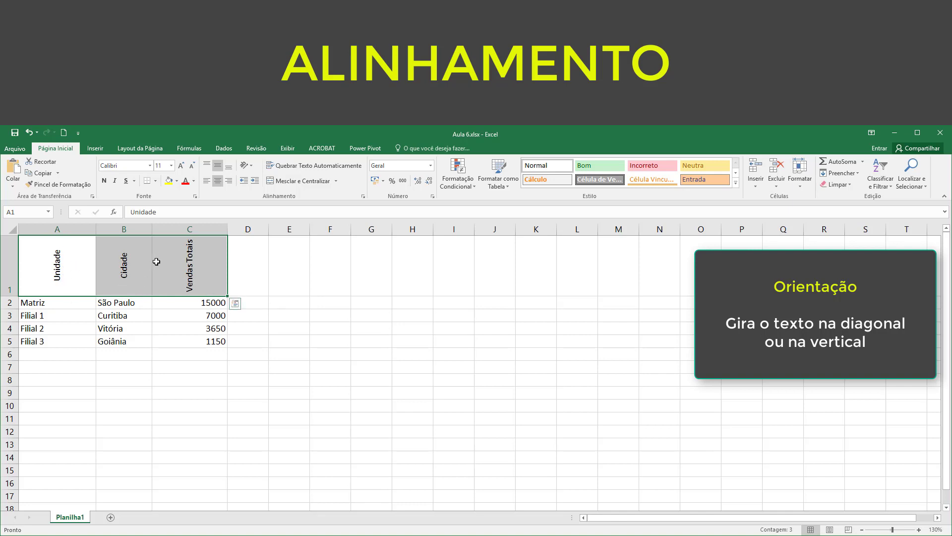
left_click(247, 168)
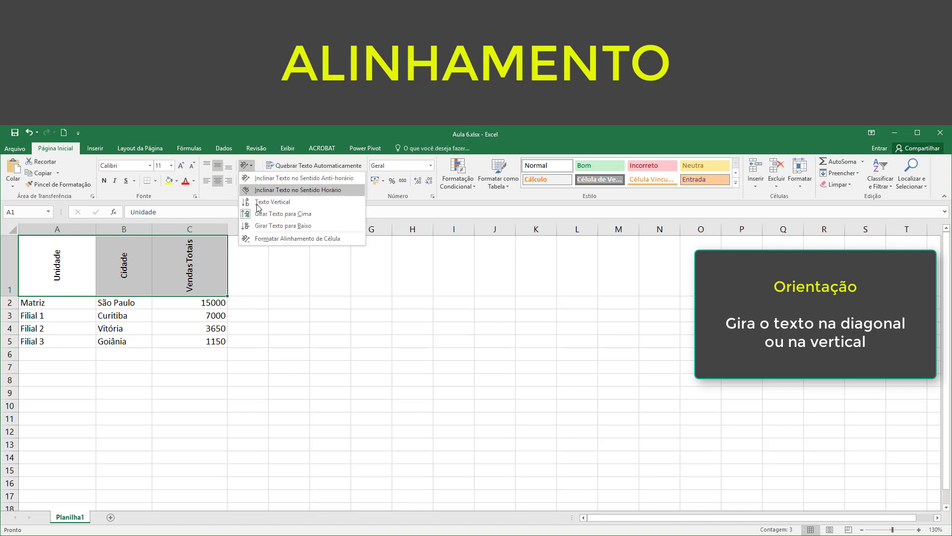
left_click(302, 227)
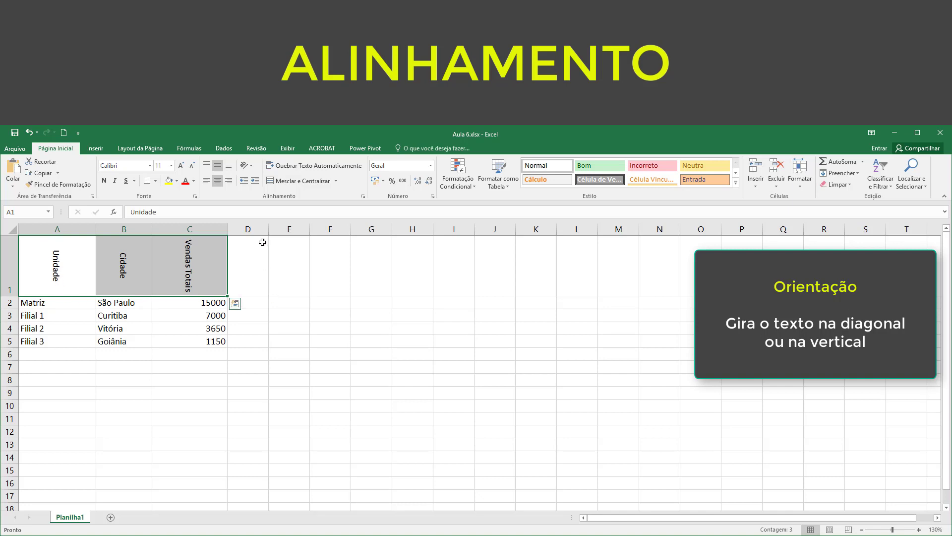
- Turn off the downward rotation of header cells A1:C1 and set their text orientation to 60 degrees
left_click(245, 165)
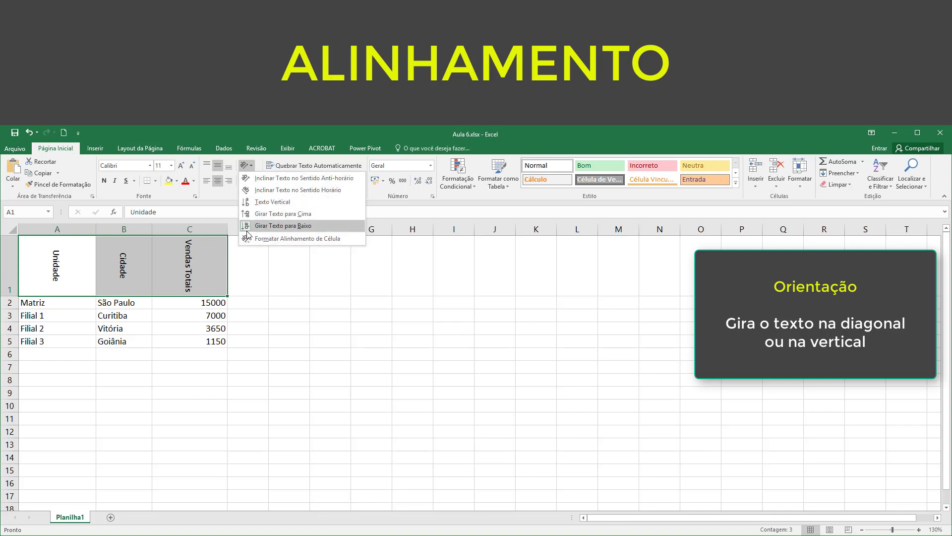
left_click(297, 226)
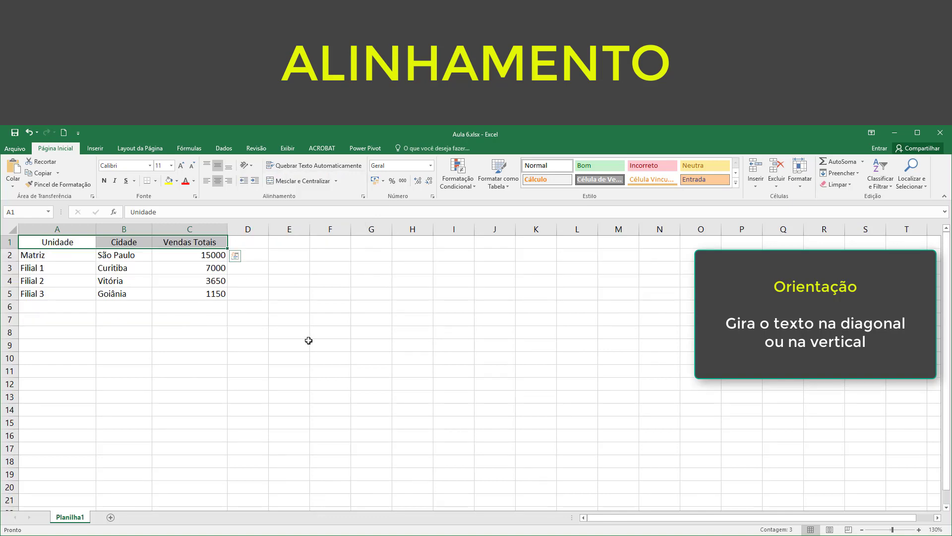
left_click(249, 166)
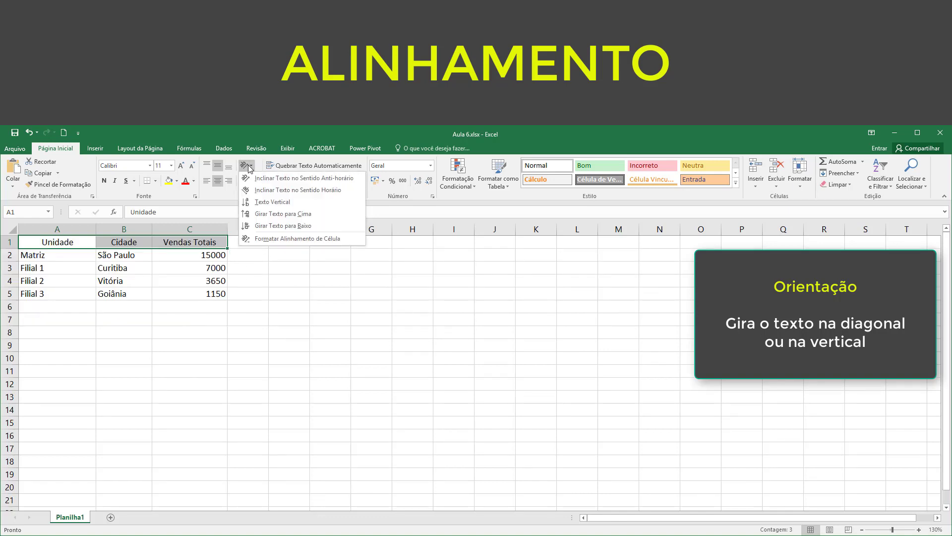
left_click(281, 240)
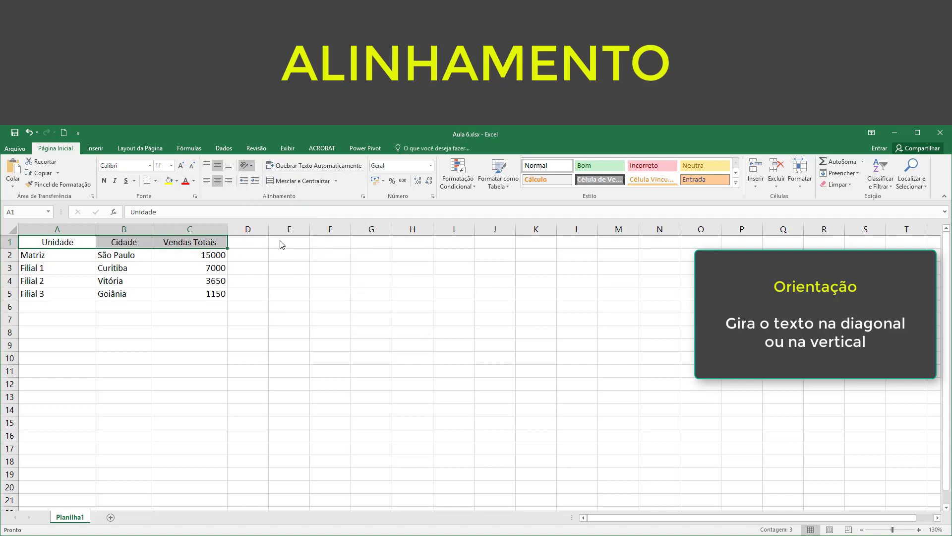
left_click_drag(430, 274, 278, 246)
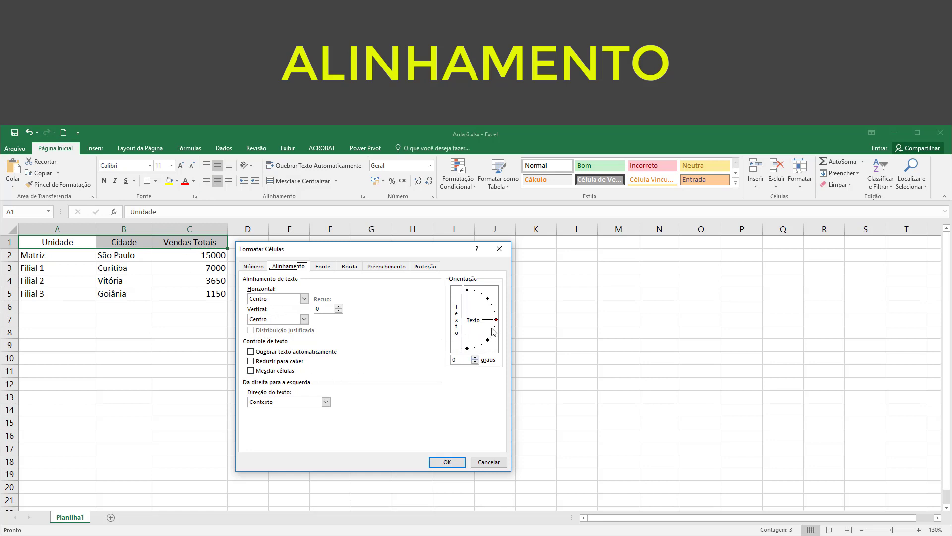
left_click_drag(497, 323, 489, 300)
left_click_drag(489, 300, 481, 294)
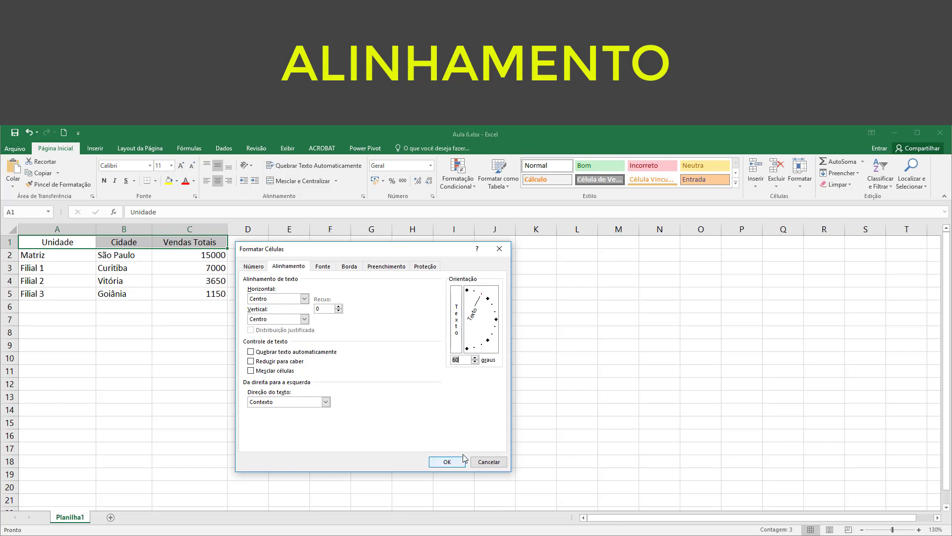
left_click(446, 466)
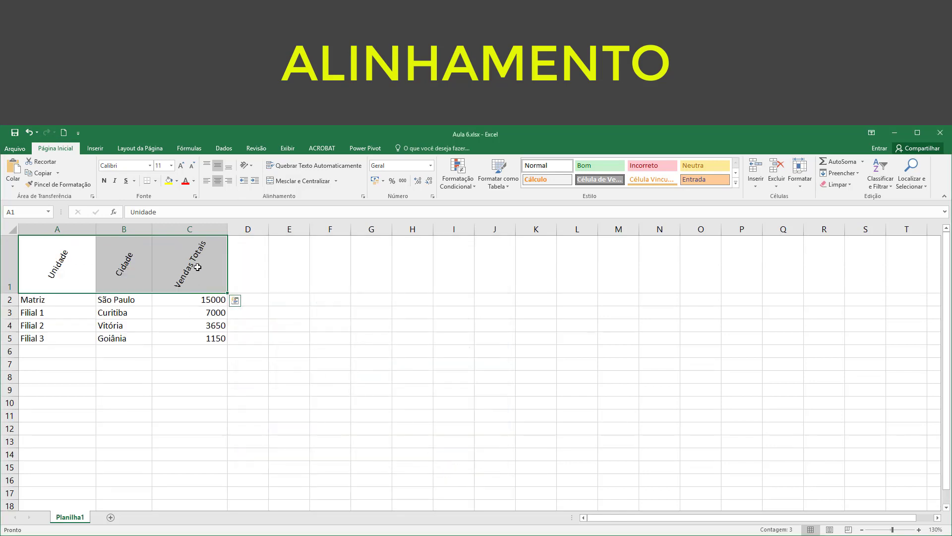
- Review the cell alignment and orientation settings of header cells A1:C1 without changing them
left_click(246, 168)
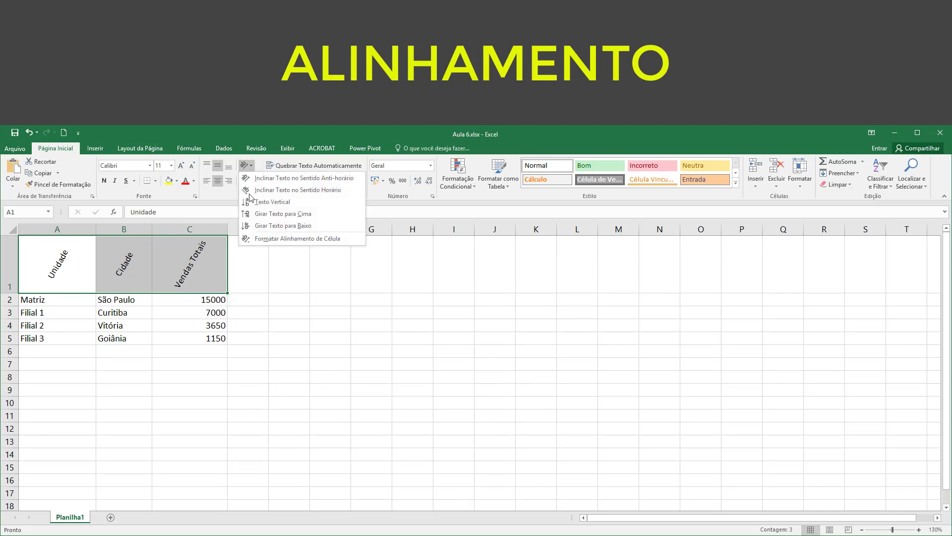
left_click(280, 240)
left_click_drag(429, 256, 434, 263)
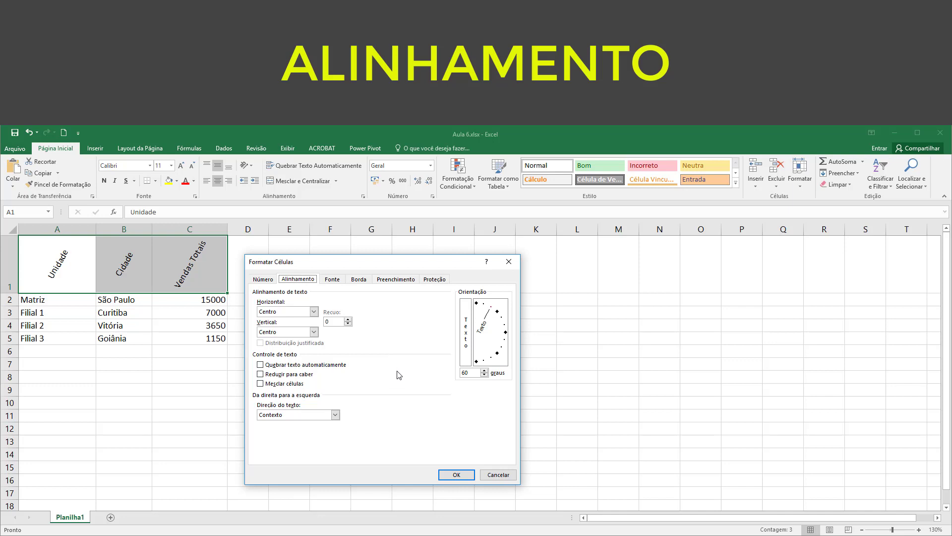
left_click(497, 475)
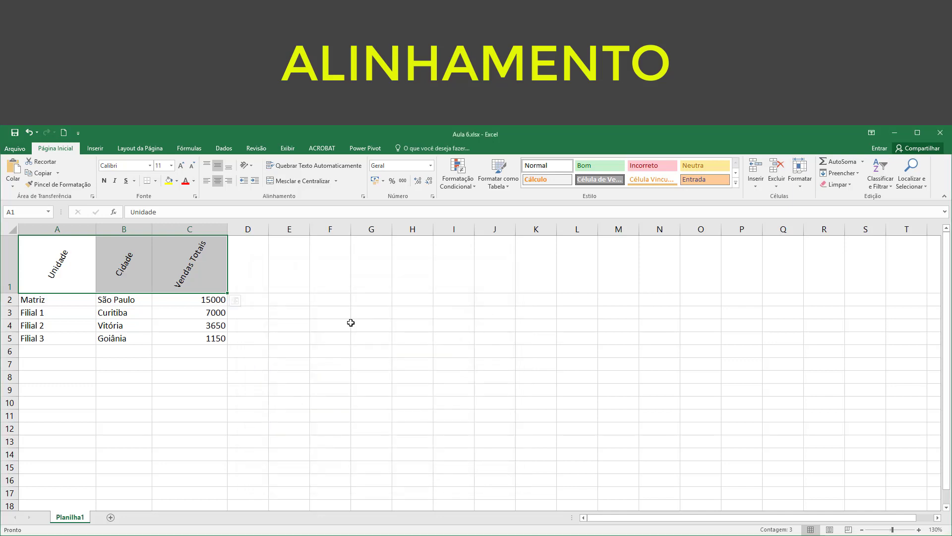
- Switch header cells A1:C1 to counterclockwise angled text, then turn that off to make the text horizontal again
left_click(246, 165)
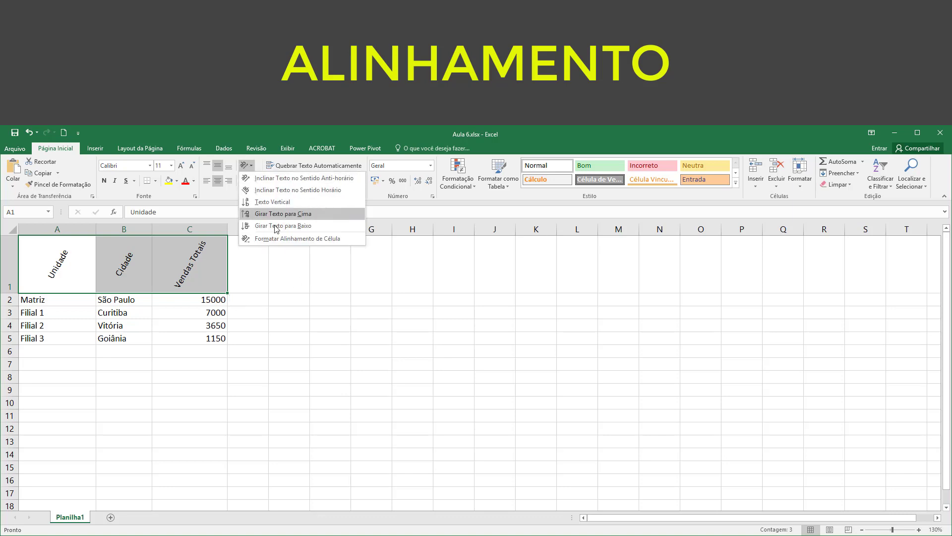
left_click(268, 178)
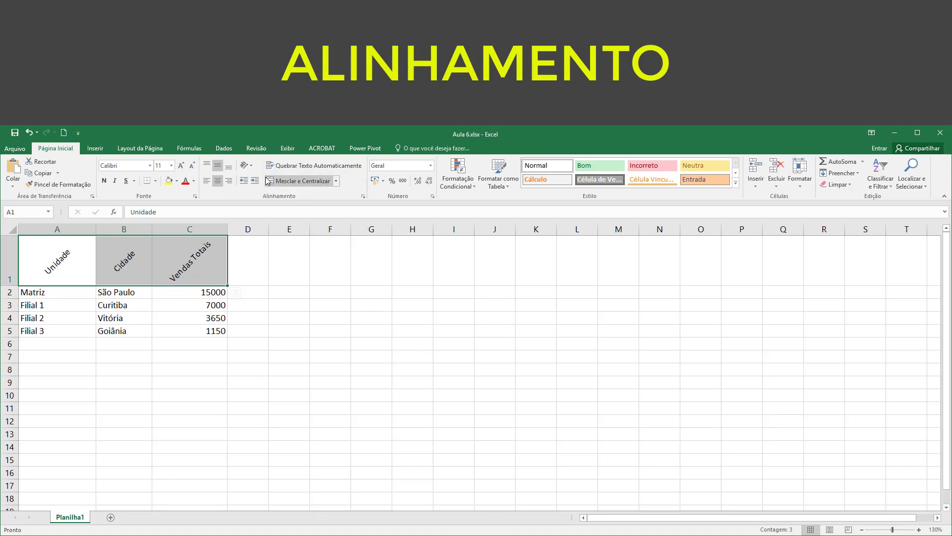
left_click(246, 165)
left_click(256, 177)
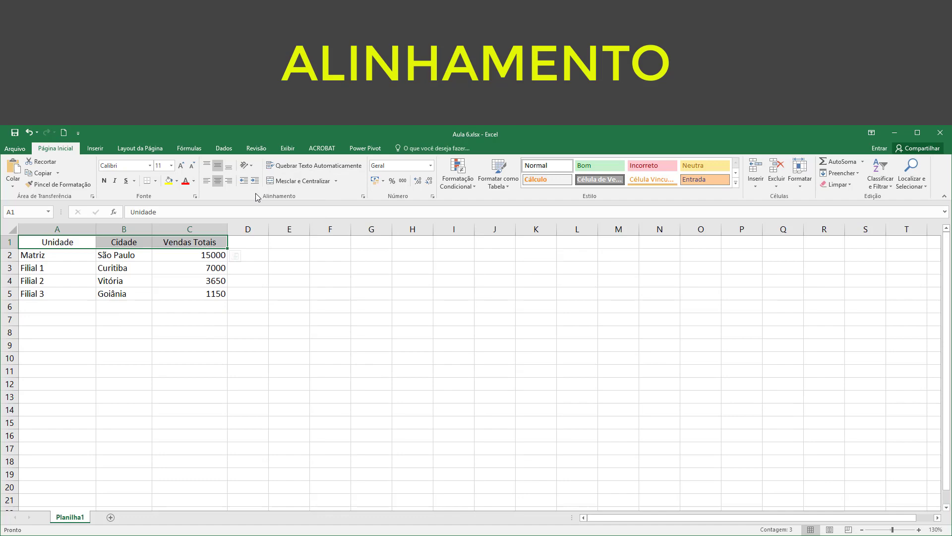
left_click(285, 280)
- Increase the indent of the unit names in A2:A5 by three levels, then decrease it by two levels
scroll(169, 294, "up", 9, "ctrl")
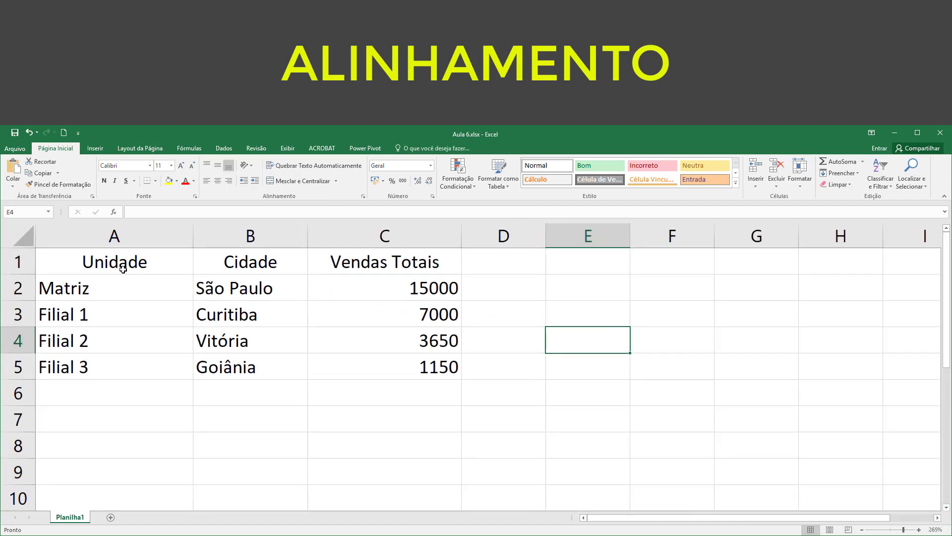
left_click_drag(122, 291, 115, 363)
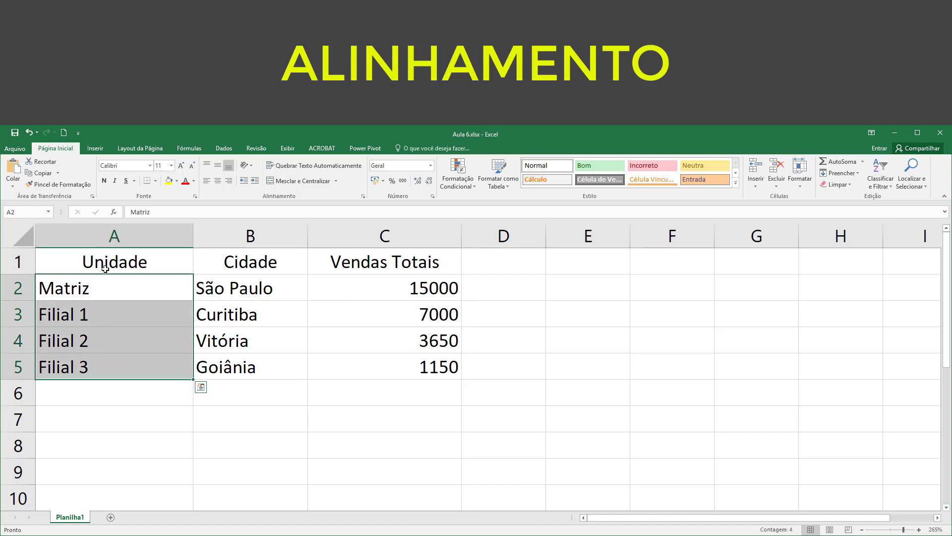
left_click(206, 180)
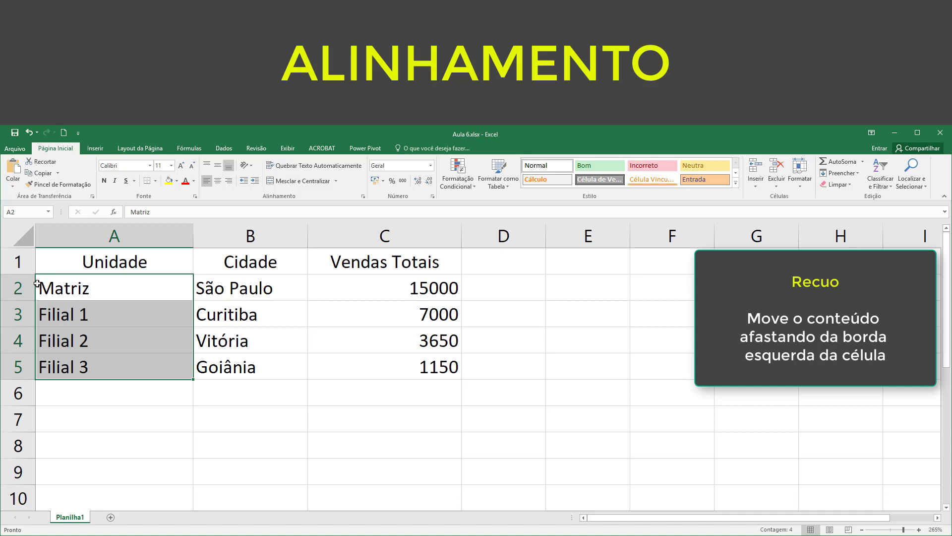
left_click(254, 183)
left_click(254, 184)
left_click(254, 183)
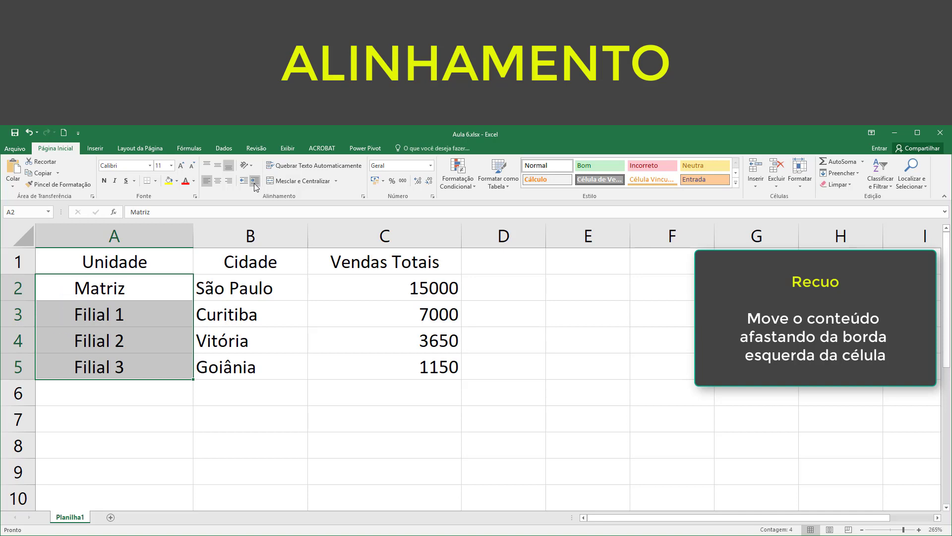
left_click(242, 181)
left_click(242, 182)
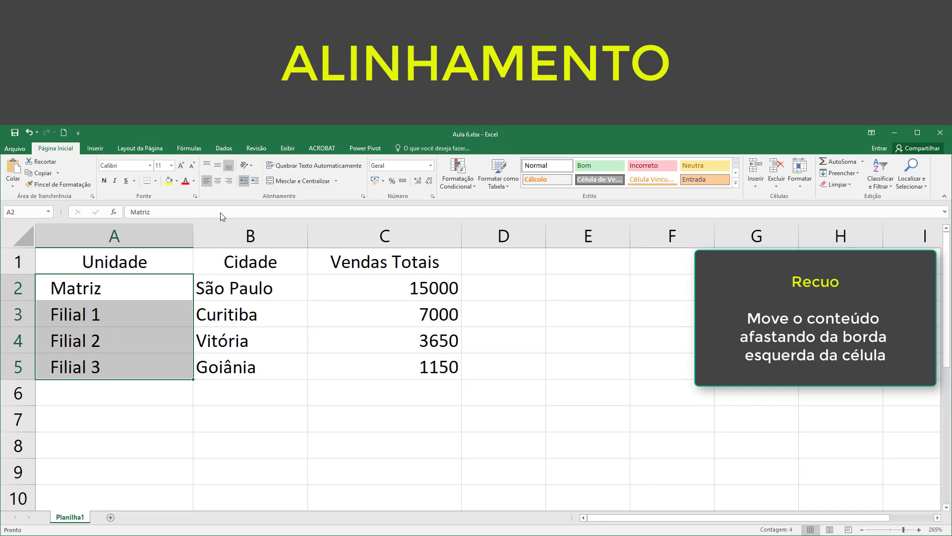
- Increase the indent of the three branch names in A3:A5 by two more levels
left_click(135, 344)
left_click_drag(139, 318, 137, 369)
left_click(255, 181)
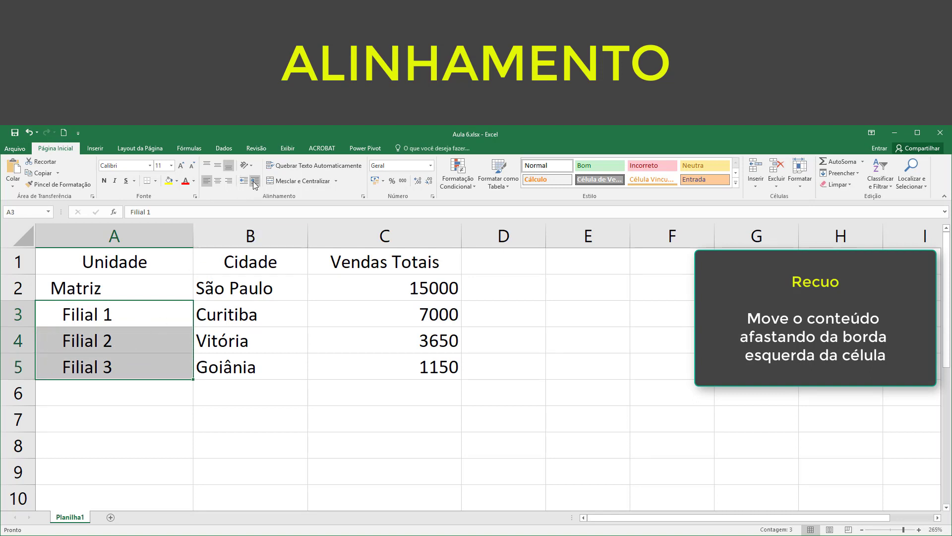
left_click(254, 181)
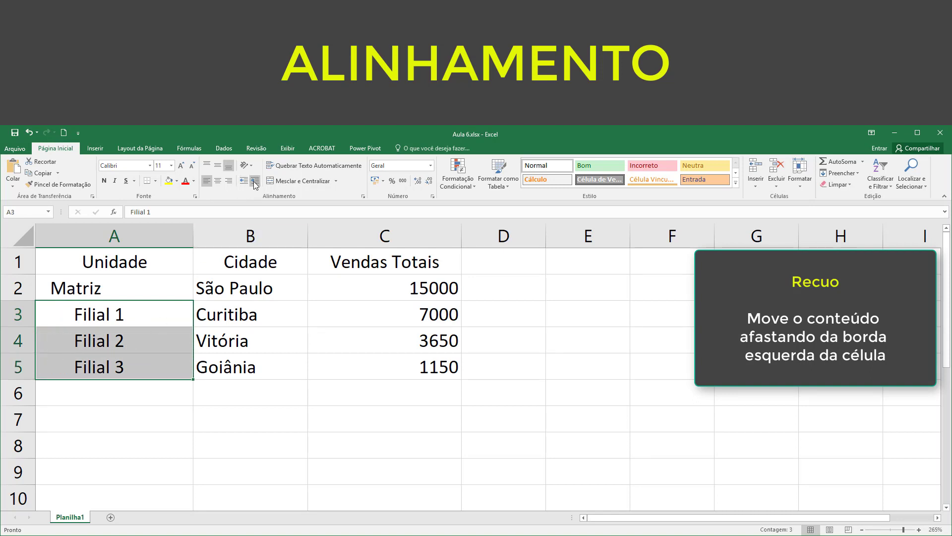
left_click(176, 435)
- Remove the indents by decreasing A2:A5 by one level and A3:A5 by two further levels
left_click_drag(141, 288, 144, 370)
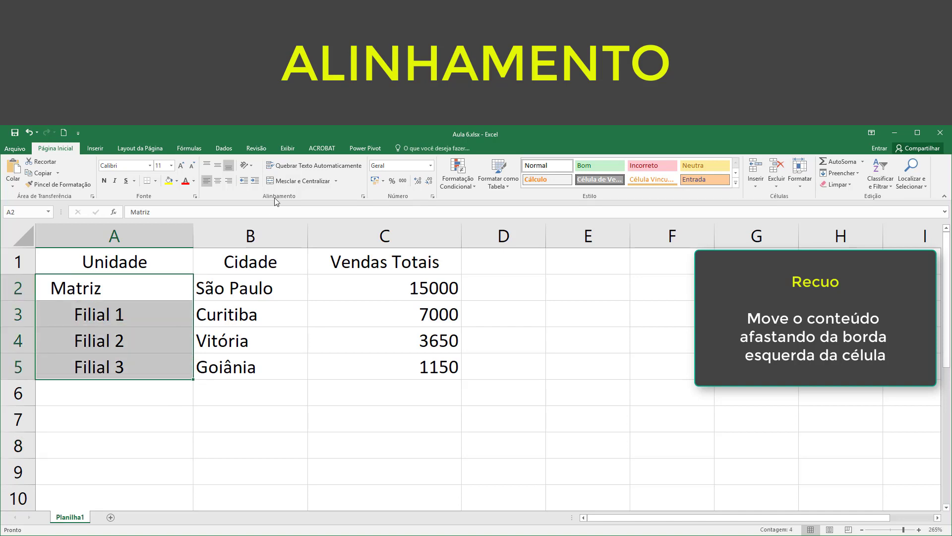
left_click(242, 182)
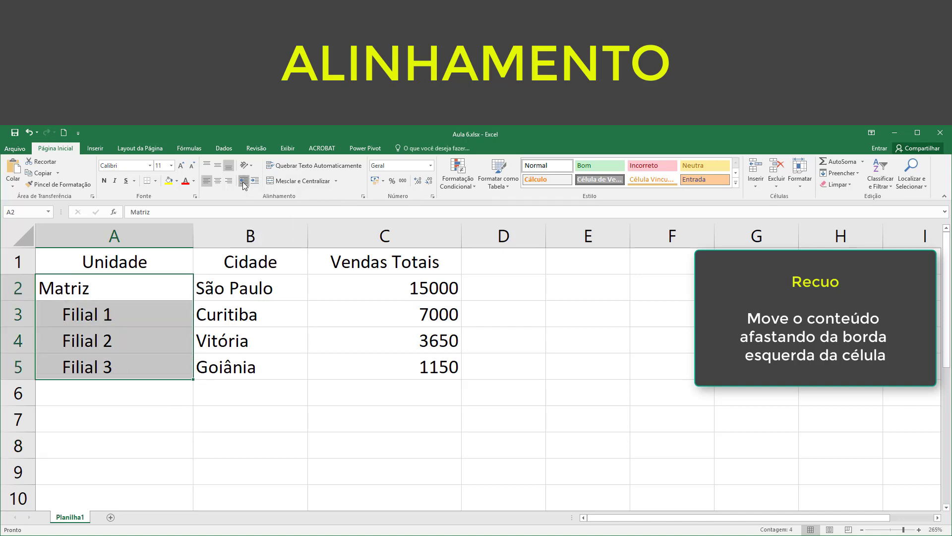
left_click_drag(158, 317, 145, 365)
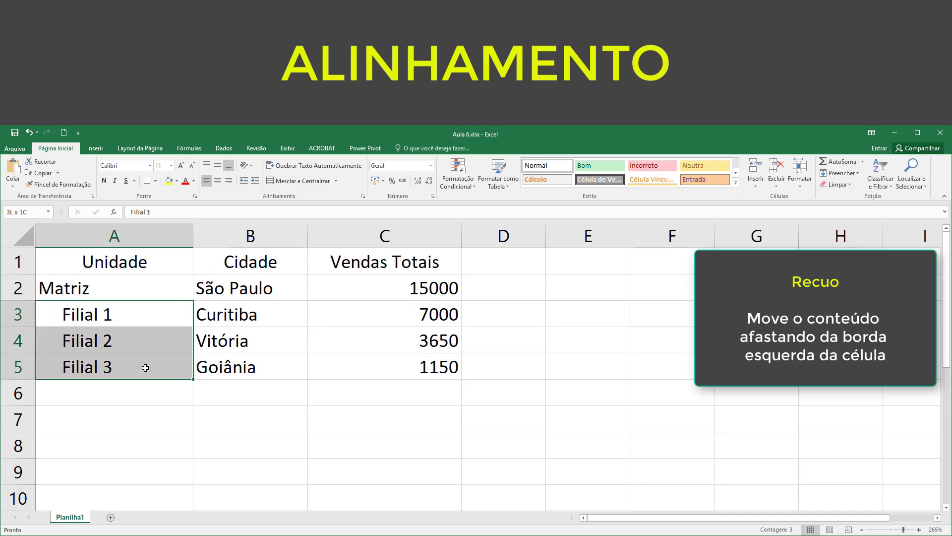
left_click(246, 184)
left_click(246, 183)
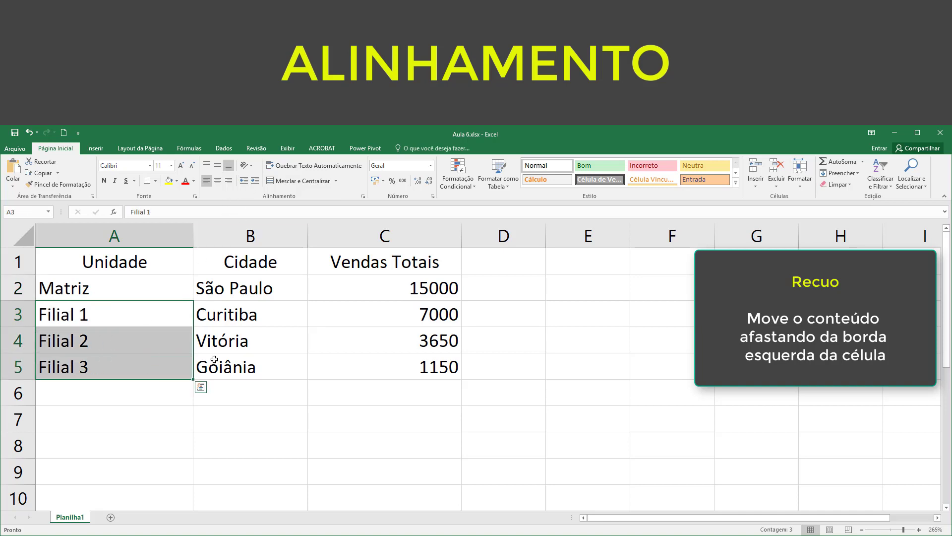
left_click(170, 448)
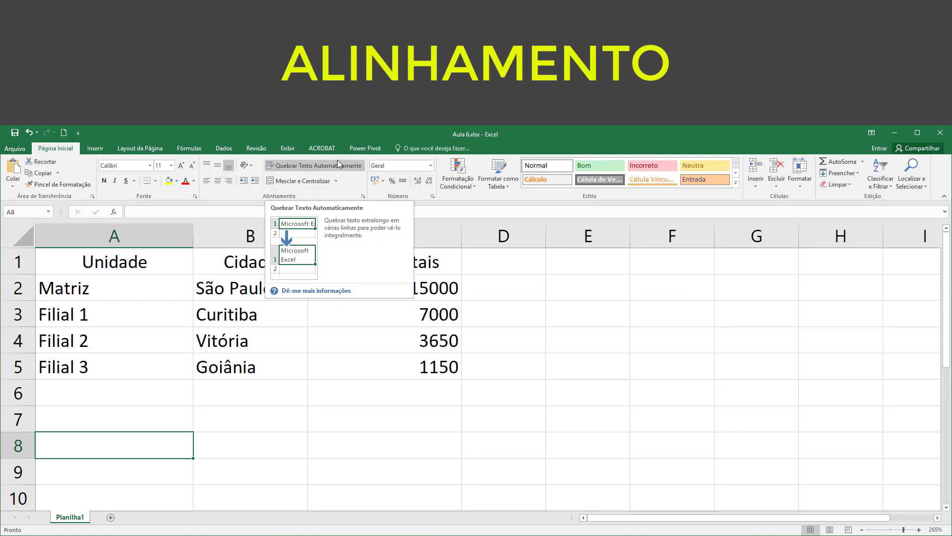
- Narrow columns A, B and C and make header row 1 more than twice as tall
left_click_drag(462, 236, 423, 236)
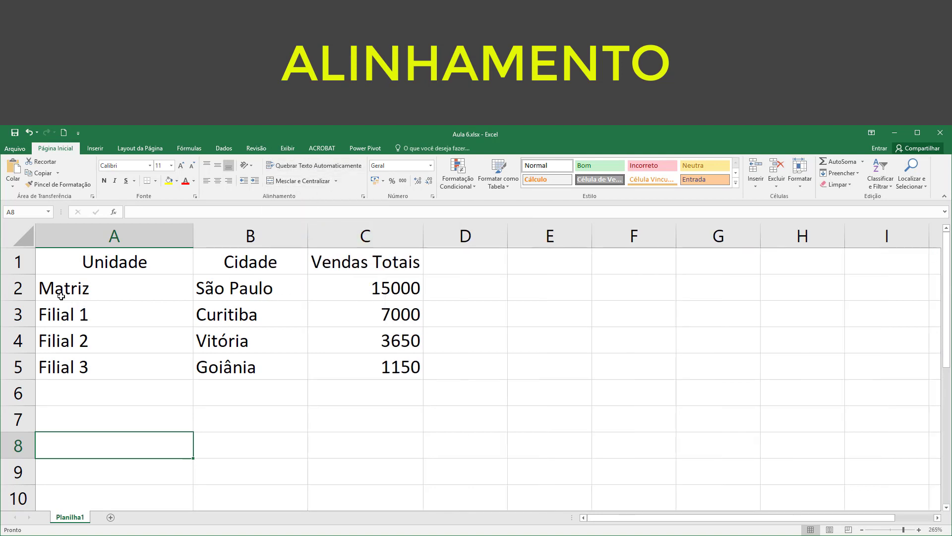
left_click_drag(29, 274, 28, 316)
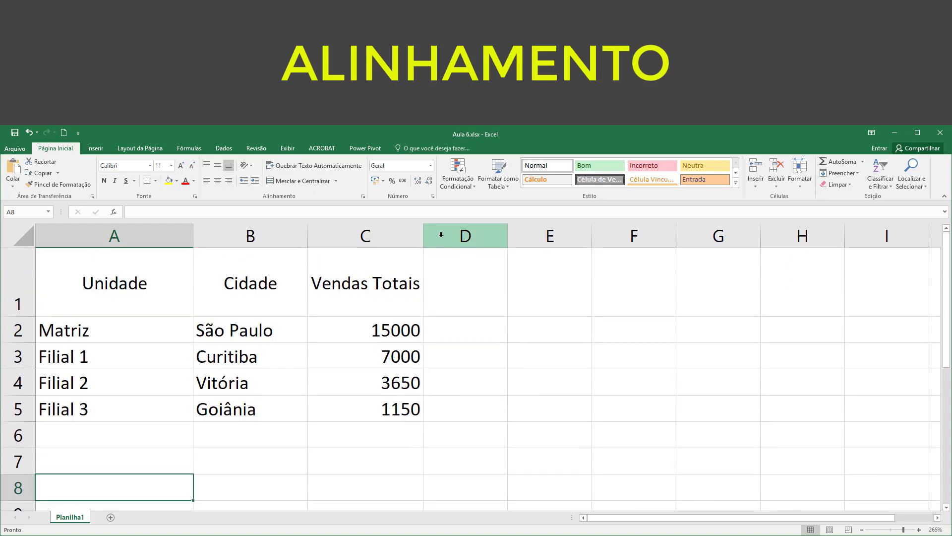
left_click_drag(421, 235, 406, 235)
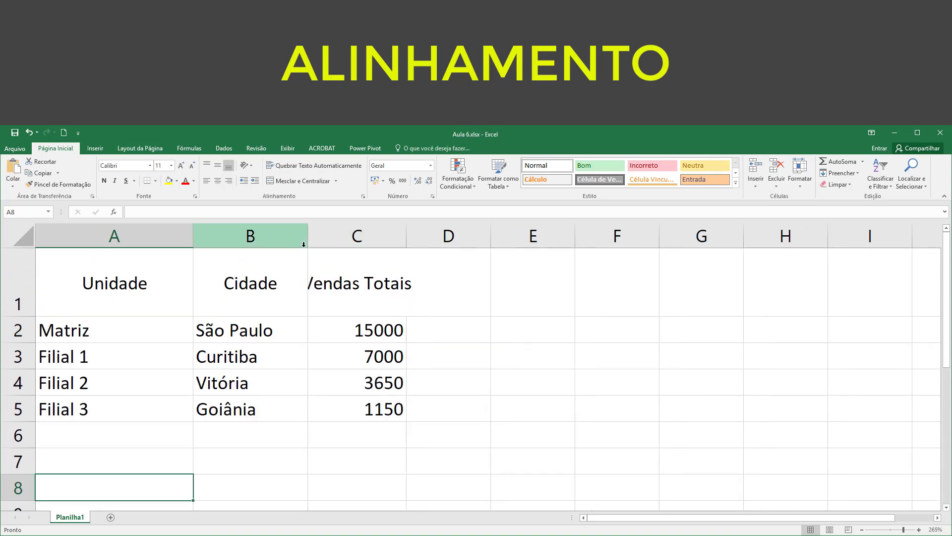
left_click_drag(308, 238, 288, 238)
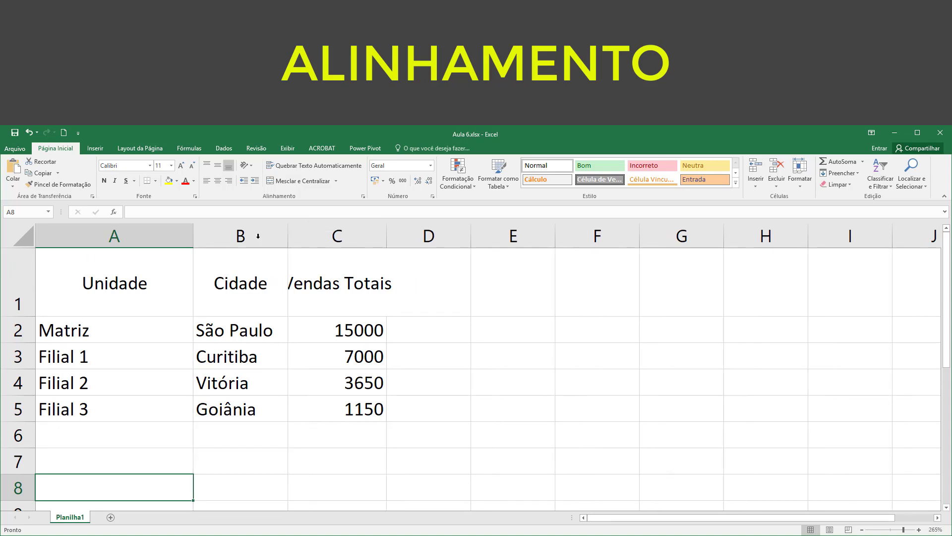
left_click_drag(193, 236, 164, 237)
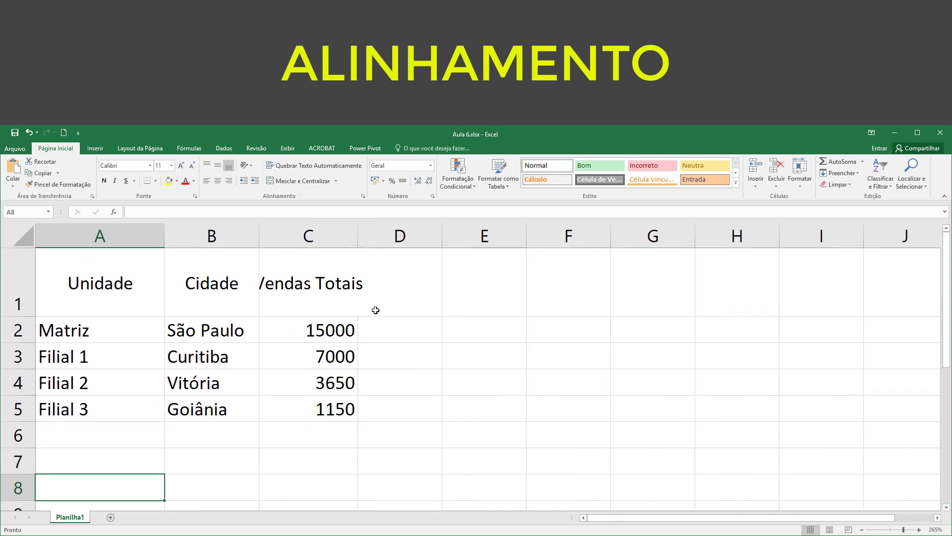
left_click(330, 297)
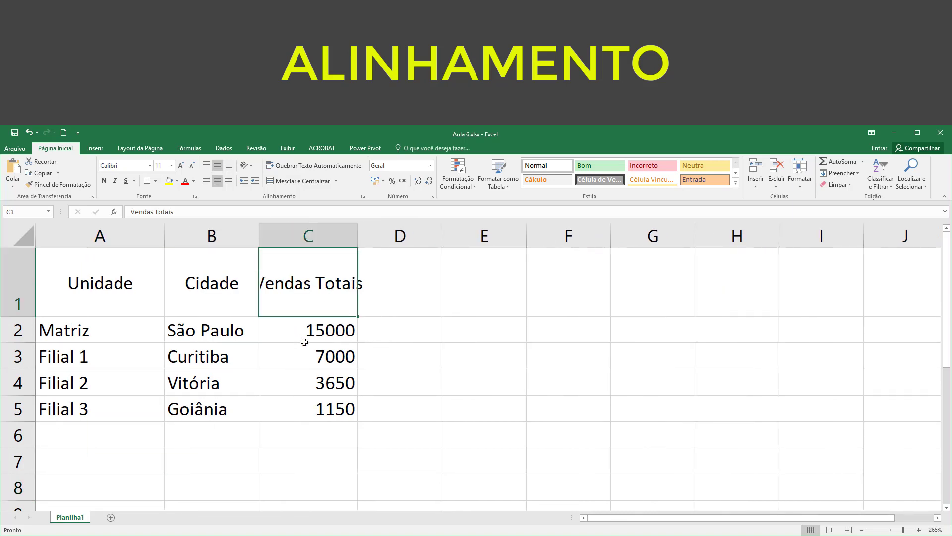
left_click(475, 286)
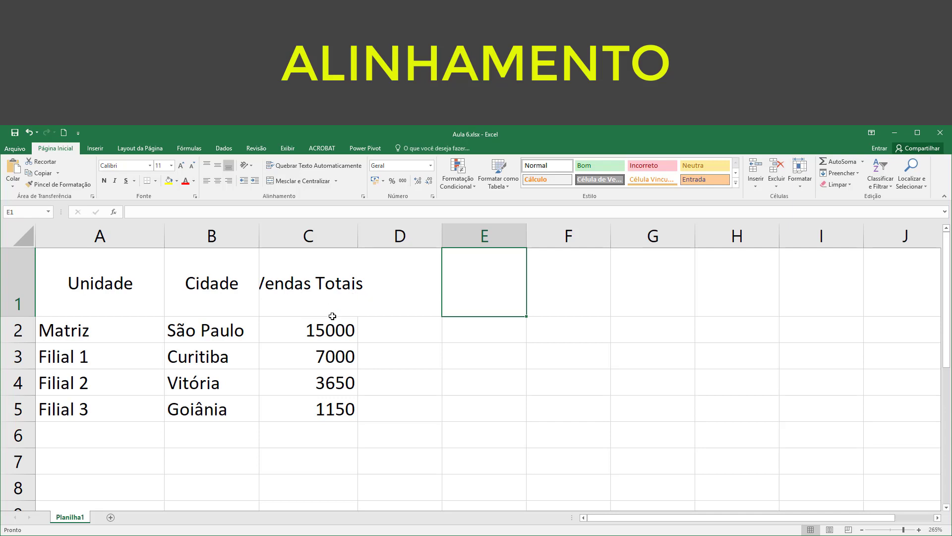
- Try a wider column C, narrow it until the header no longer fits, and wrap the text of cell C1
left_click_drag(359, 233, 421, 234)
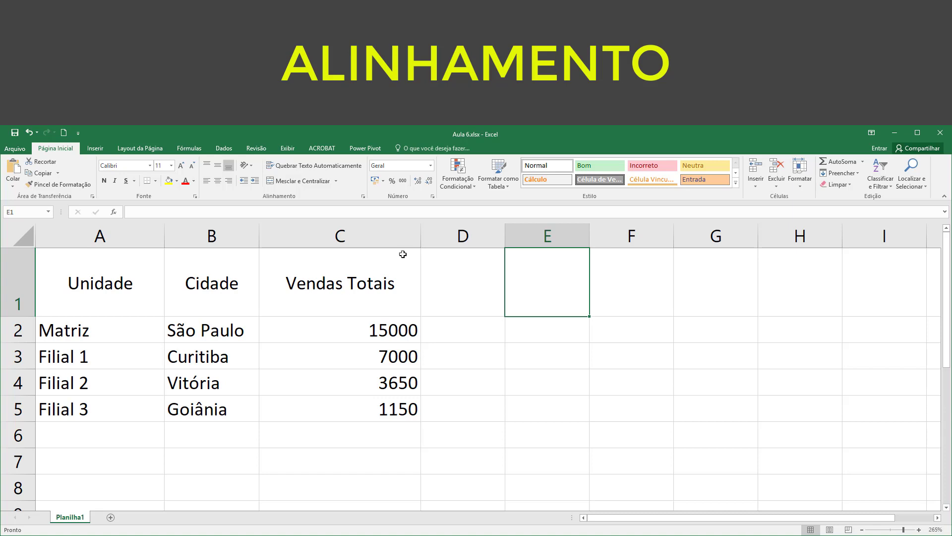
left_click_drag(420, 241, 342, 245)
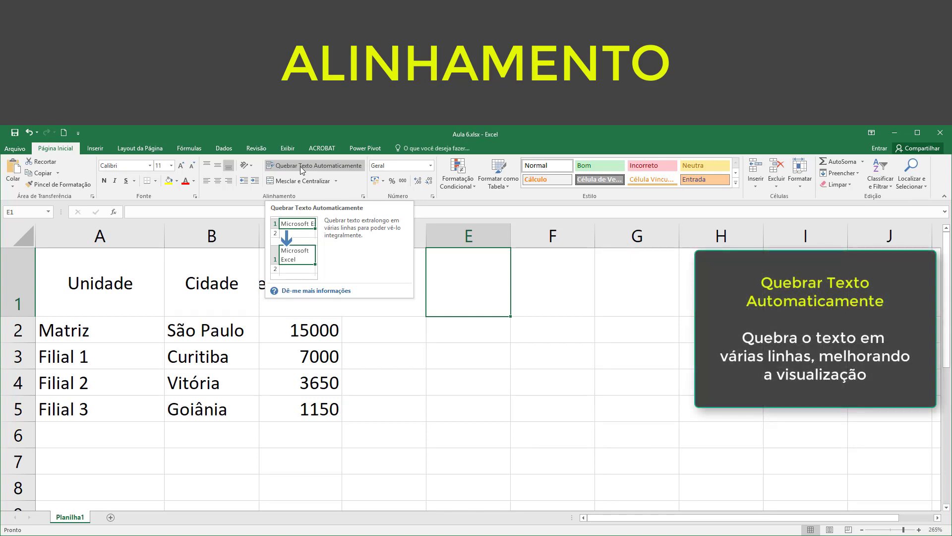
key("Left")
key("Left")
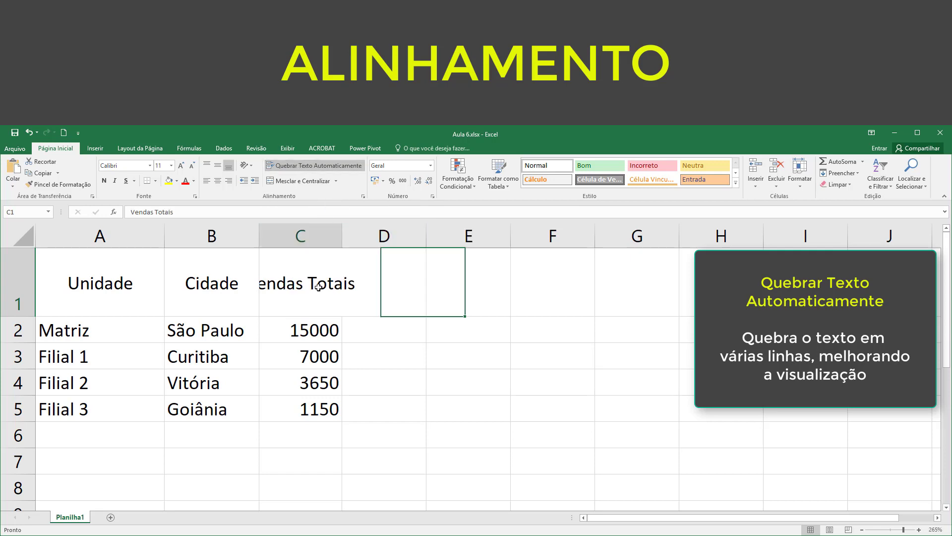
left_click(314, 166)
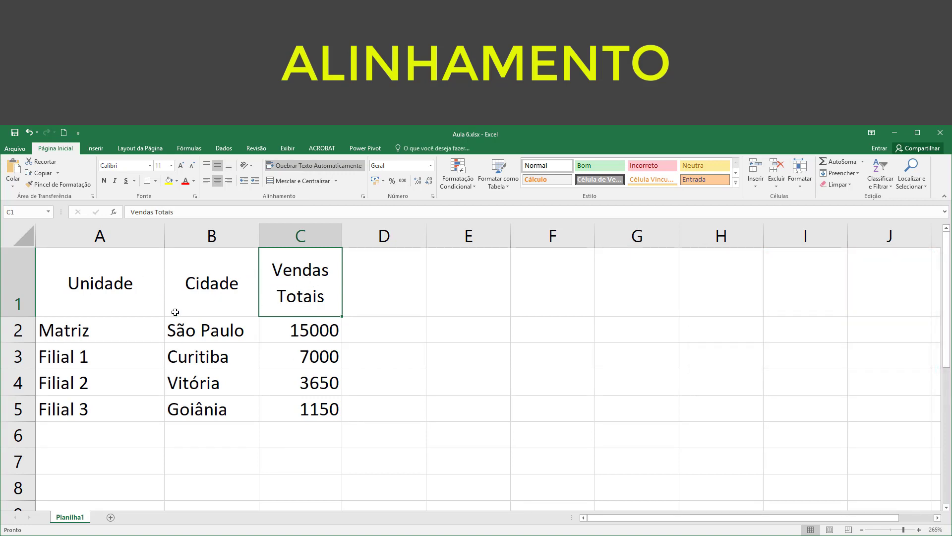
left_click(392, 293)
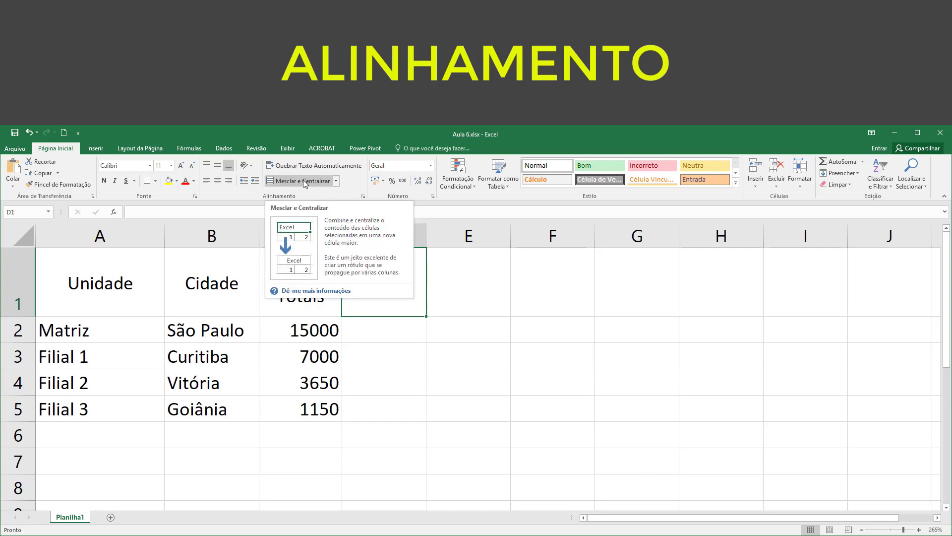
left_click(463, 273)
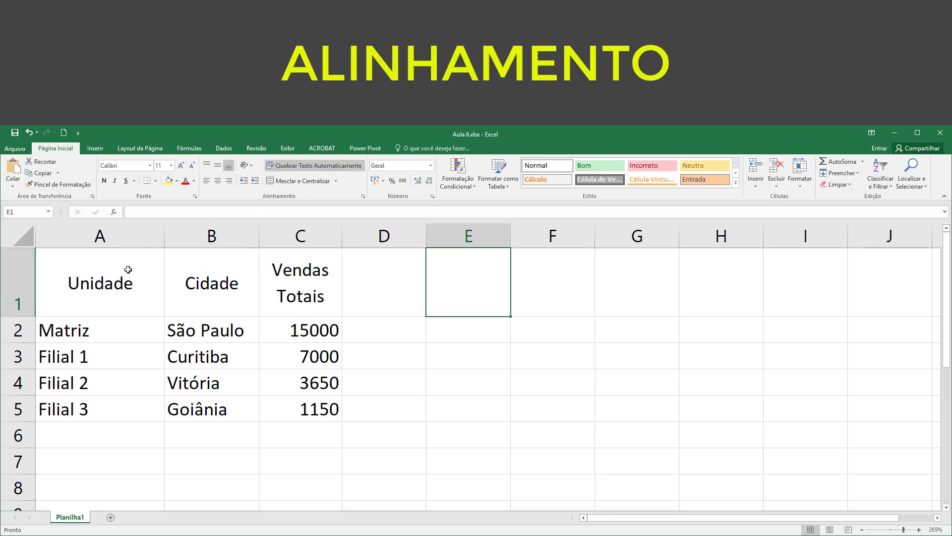
- Insert a new row above the header row and enter the title "Quantidade de Vendas No Brasil" in A1
right_click(16, 282)
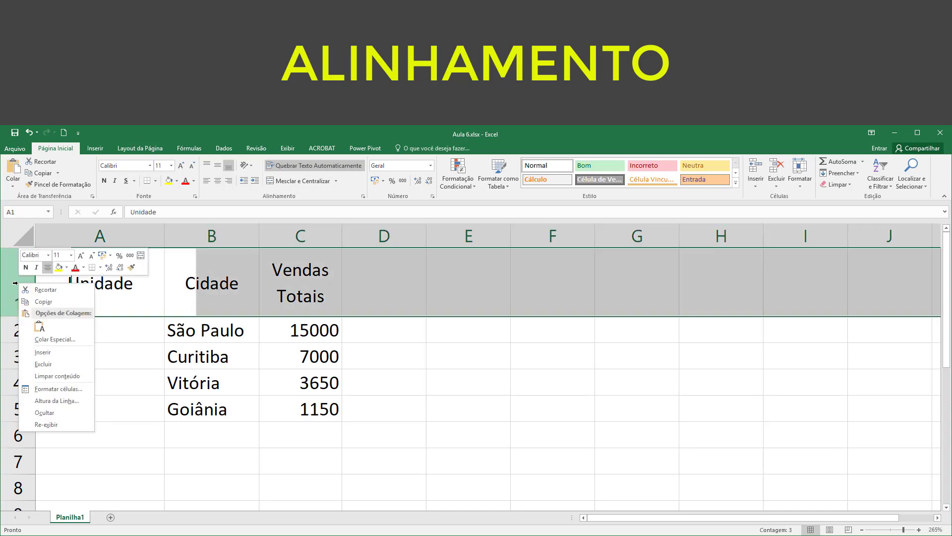
left_click(52, 355)
left_click(136, 259)
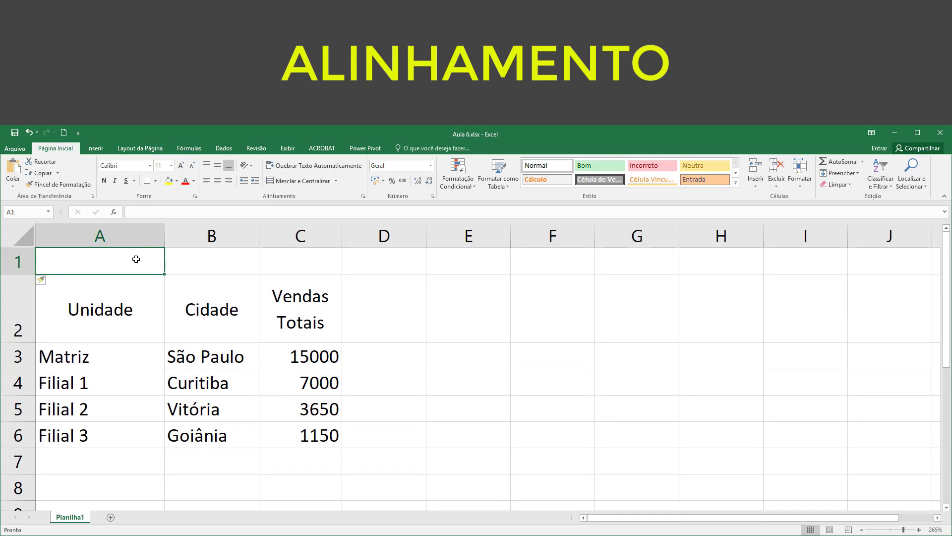
type("Quantidade ")
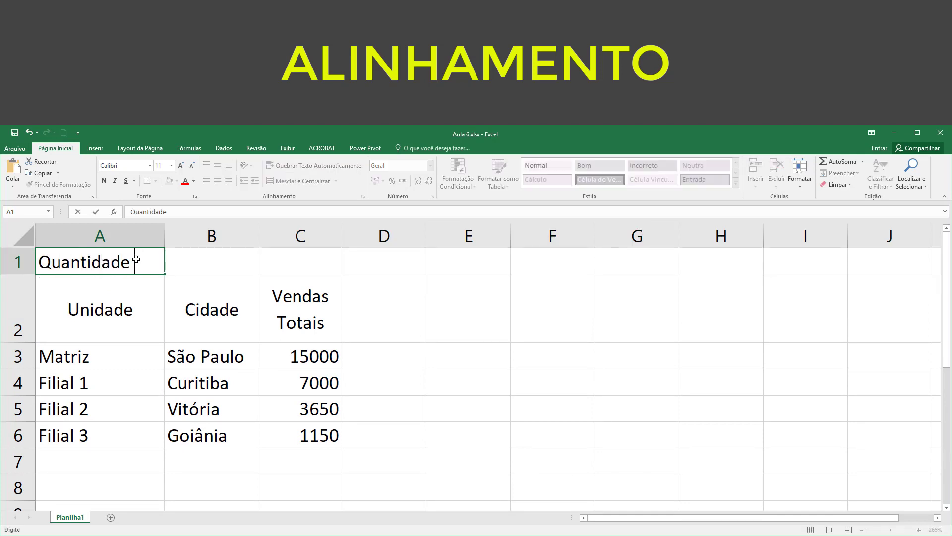
type("de Vendas ")
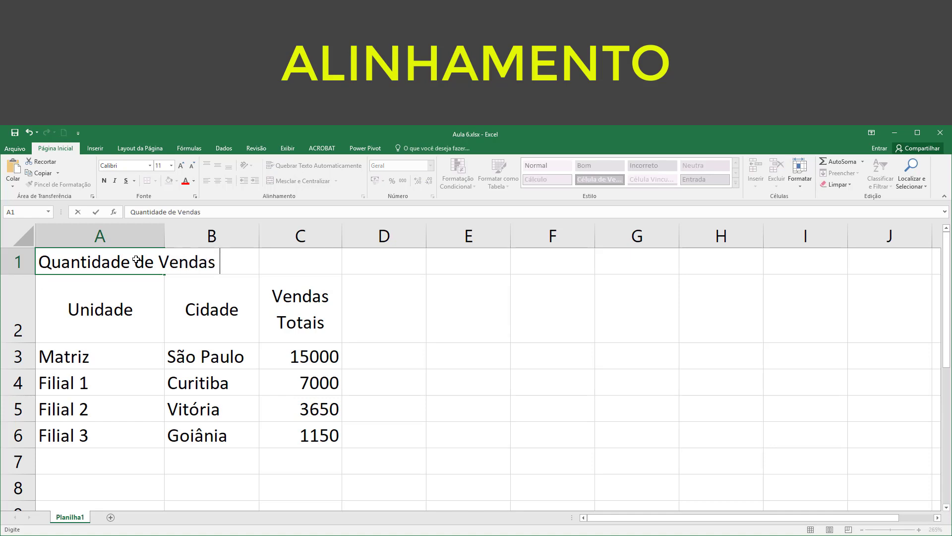
type("No Brasil")
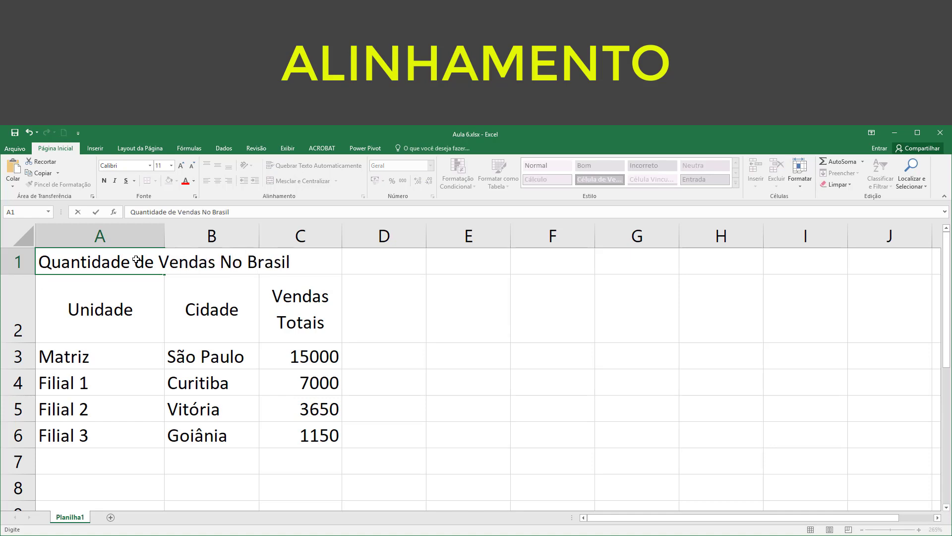
left_click(349, 276)
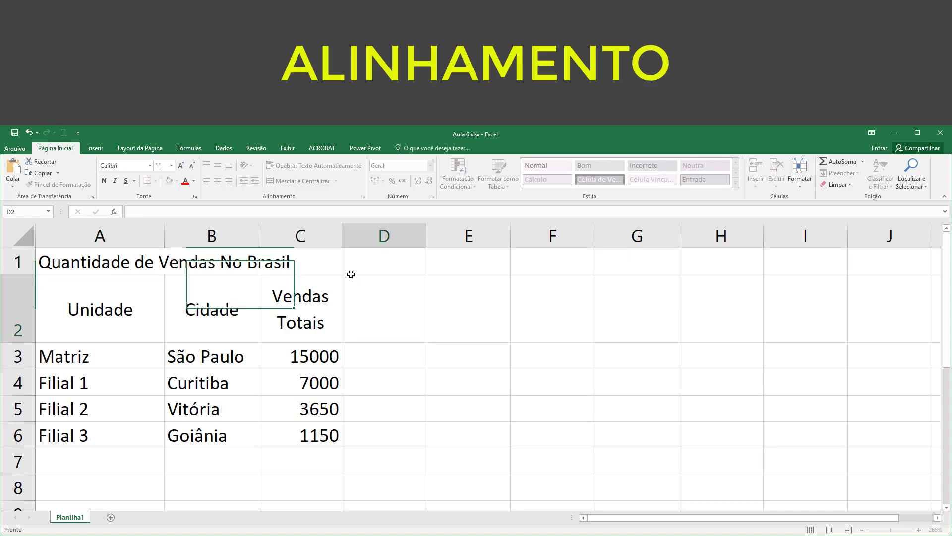
- Merge and center the title across cells A1:C1
left_click_drag(125, 261, 303, 262)
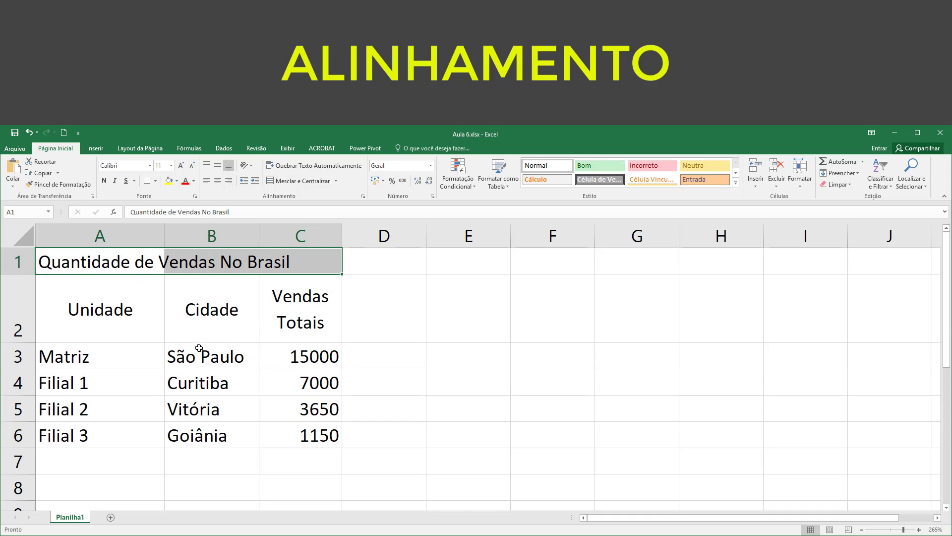
left_click(390, 310)
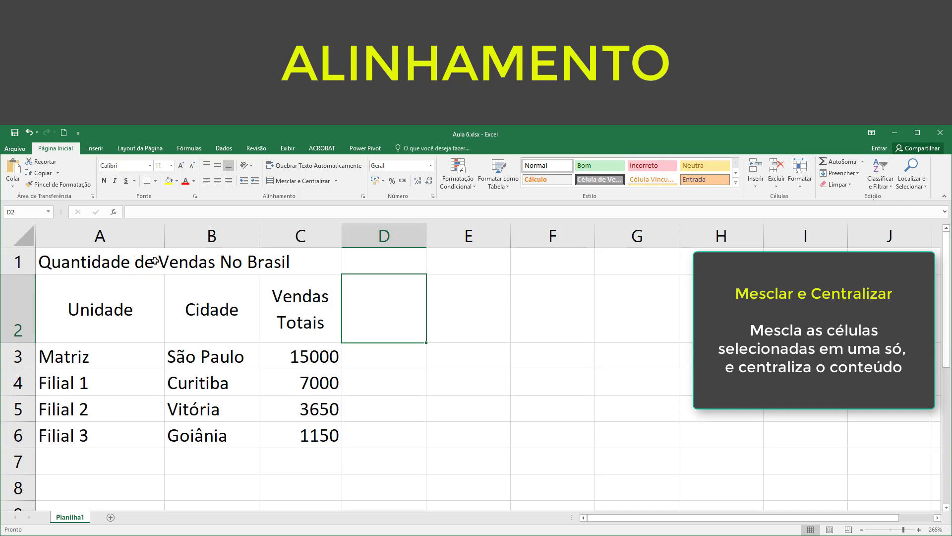
left_click_drag(151, 261, 270, 261)
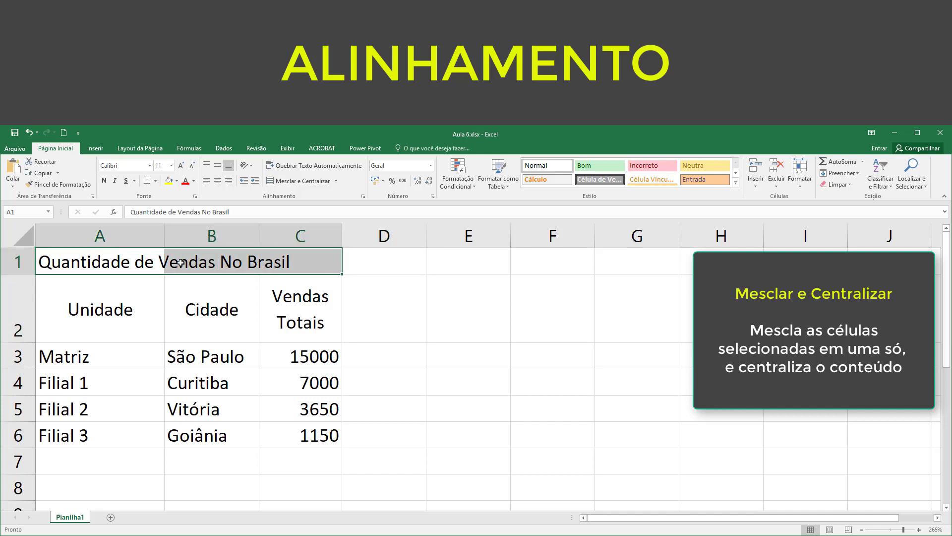
left_click(378, 309)
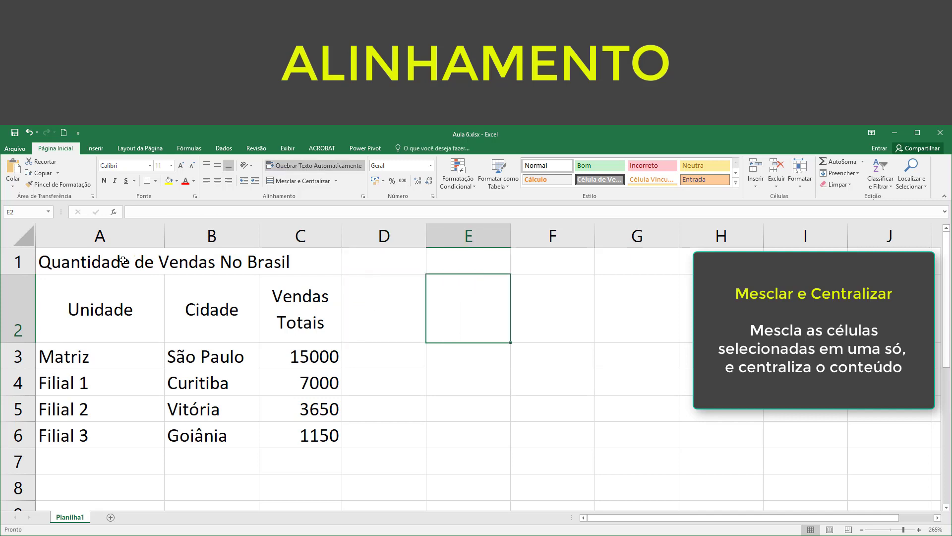
left_click(124, 260)
left_click_drag(127, 260, 318, 261)
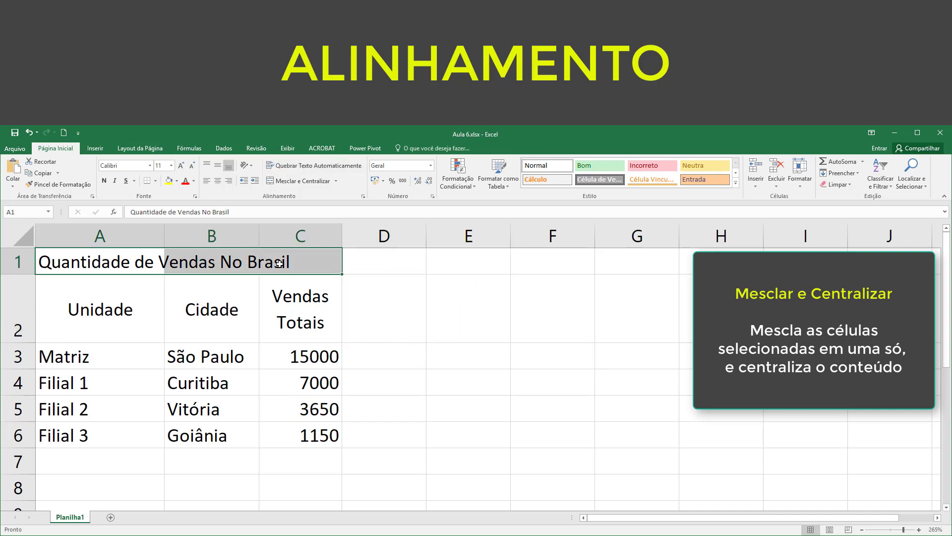
left_click(301, 183)
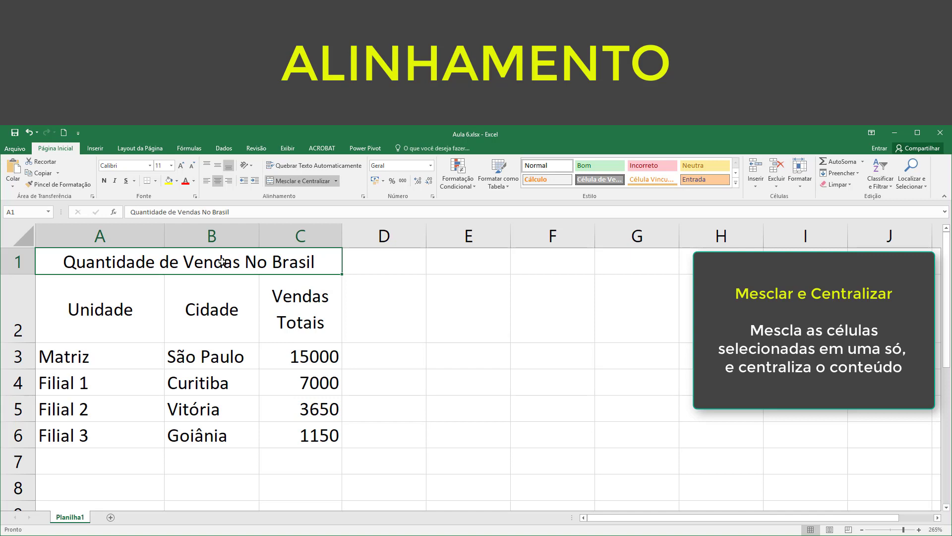
- Toggle Merge and Center off and back on for the title in A1:C1, and review the other merge options
left_click(337, 182)
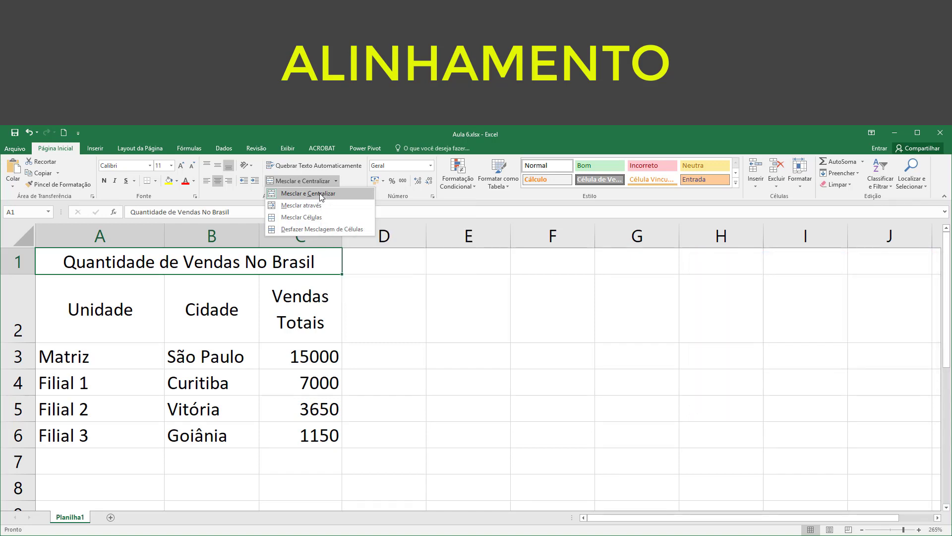
left_click(320, 195)
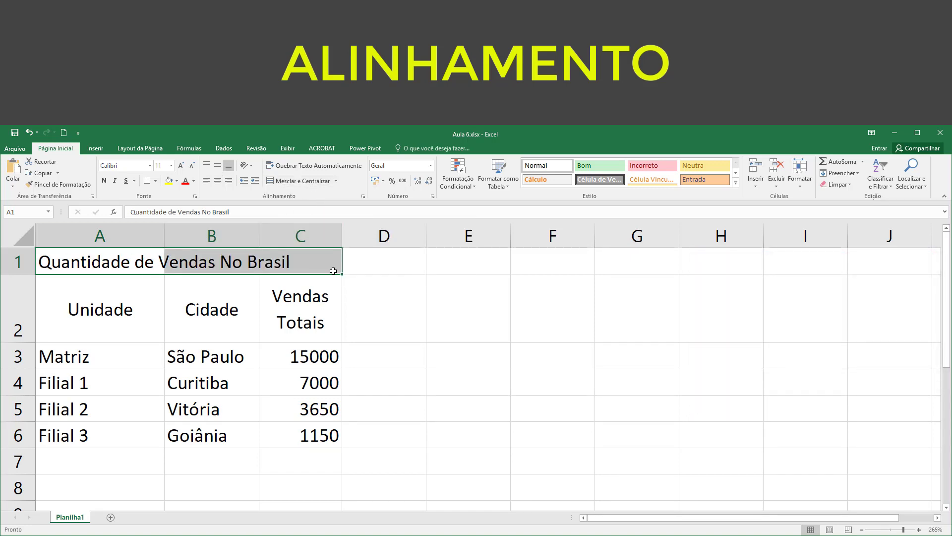
left_click(307, 182)
left_click(337, 182)
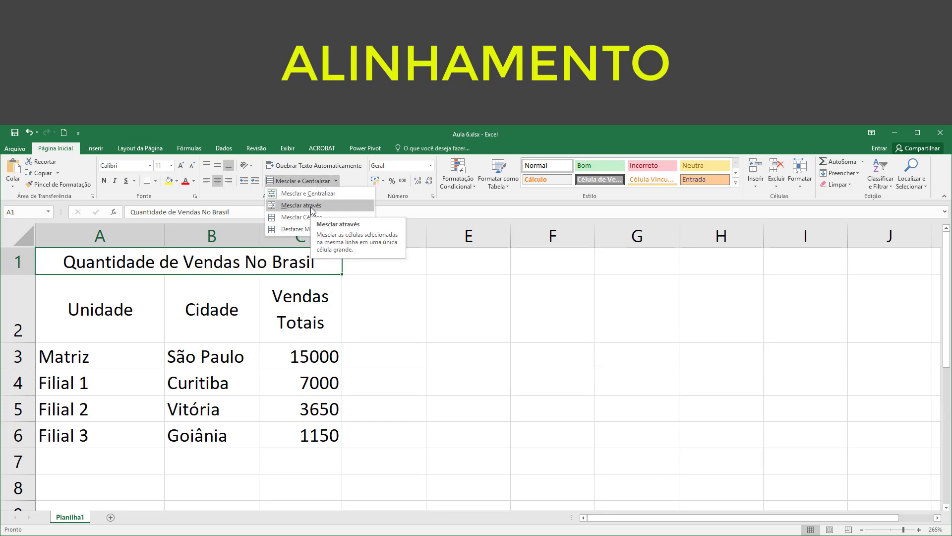
left_click(393, 258)
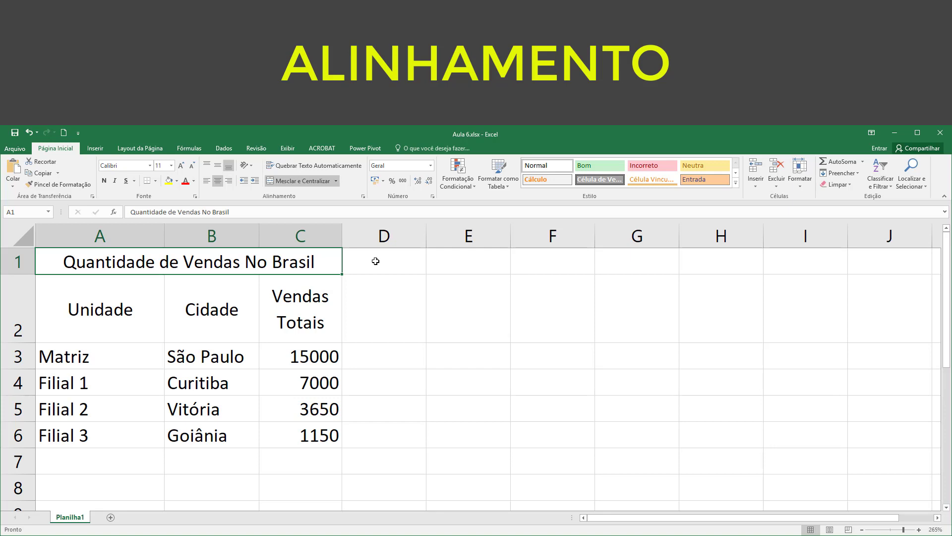
- Extend the title by one column by unmerging it, then merging and centering it across A1:D1
left_click_drag(230, 263, 373, 261)
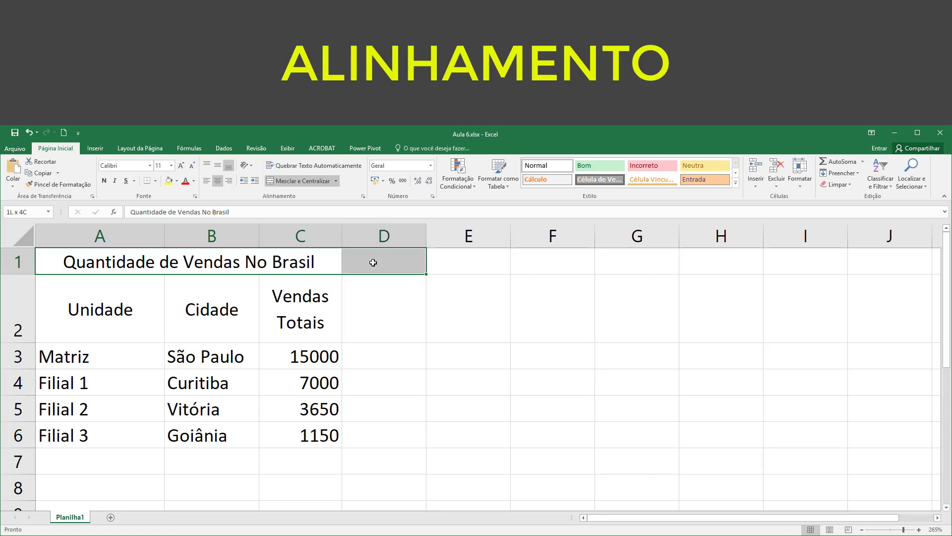
left_click(337, 180)
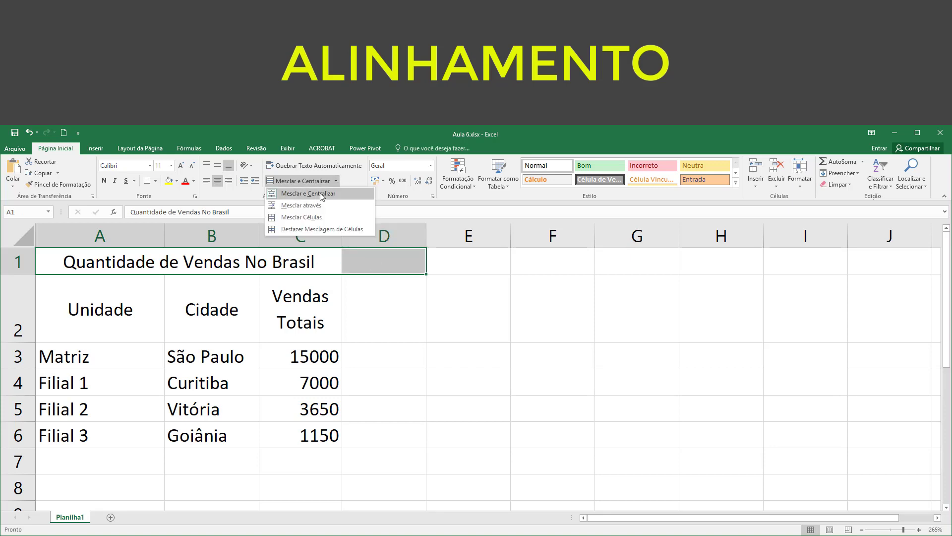
left_click(319, 193)
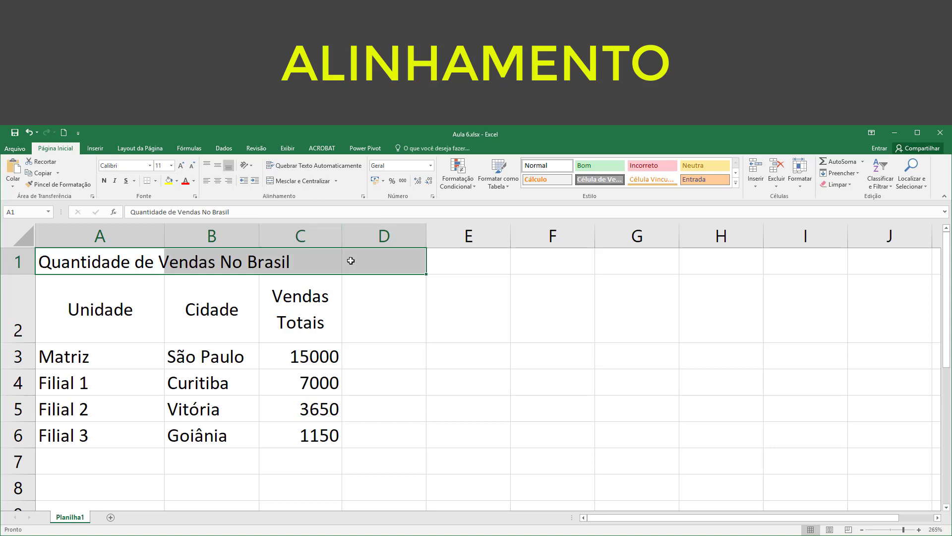
left_click(317, 181)
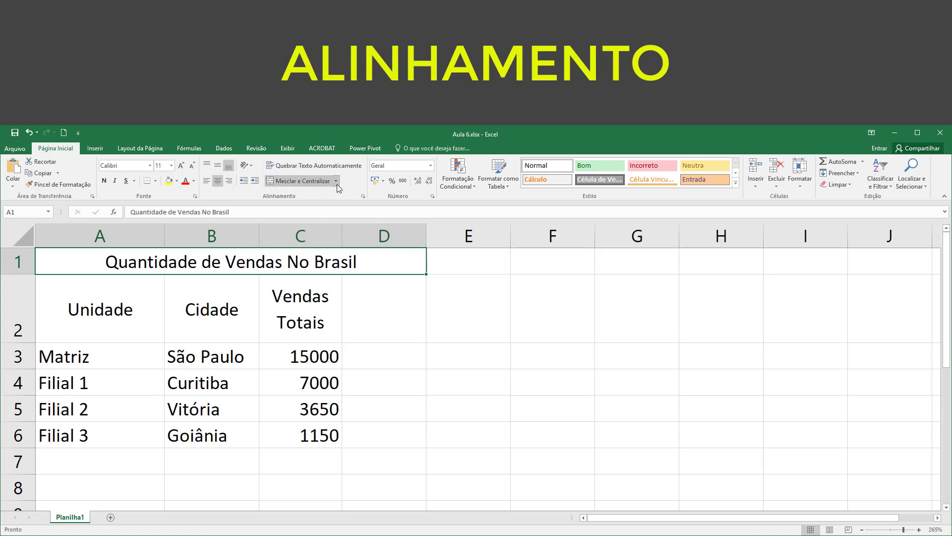
- Undo the merge across A1:D1 and the unmerging of the title before it
left_click(29, 133)
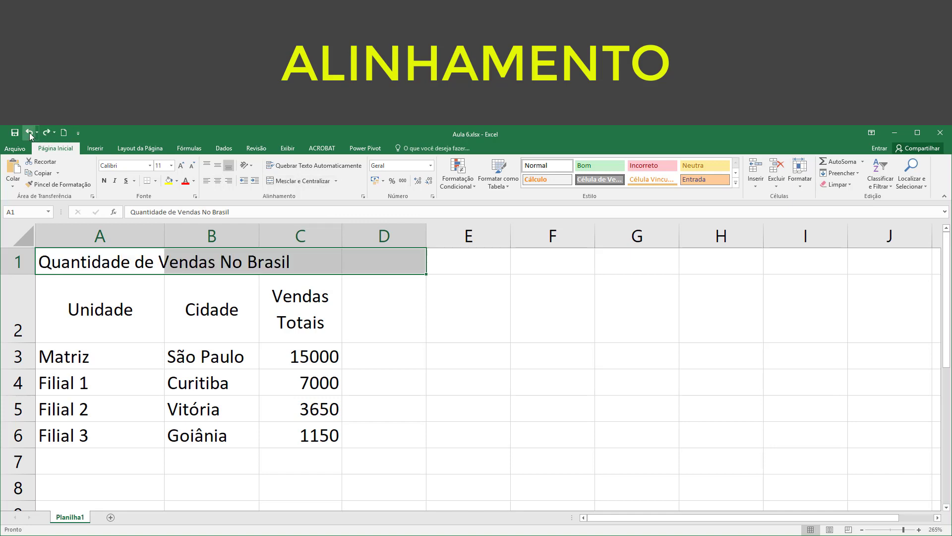
left_click(29, 134)
left_click(391, 303)
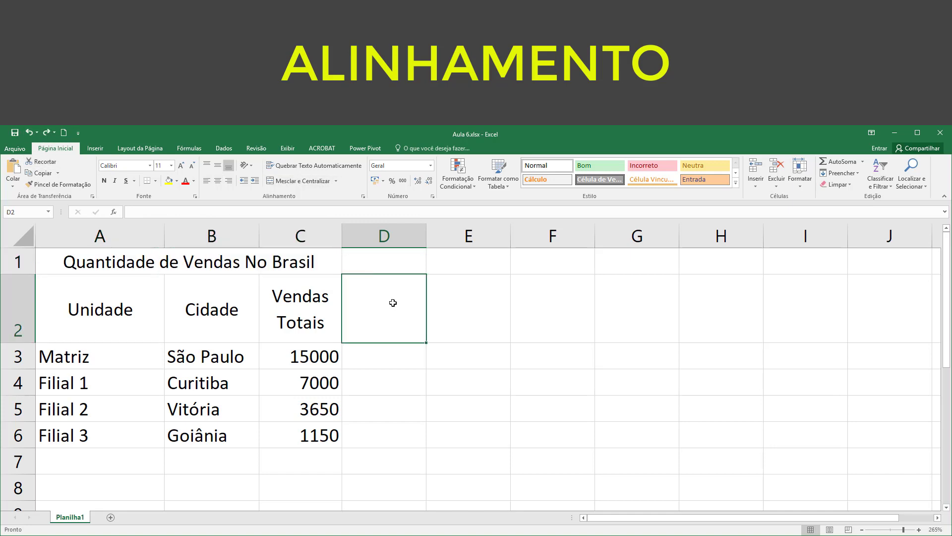
- Apply Merge Across to the title cell together with D1, covering A1:D1
left_click(318, 259)
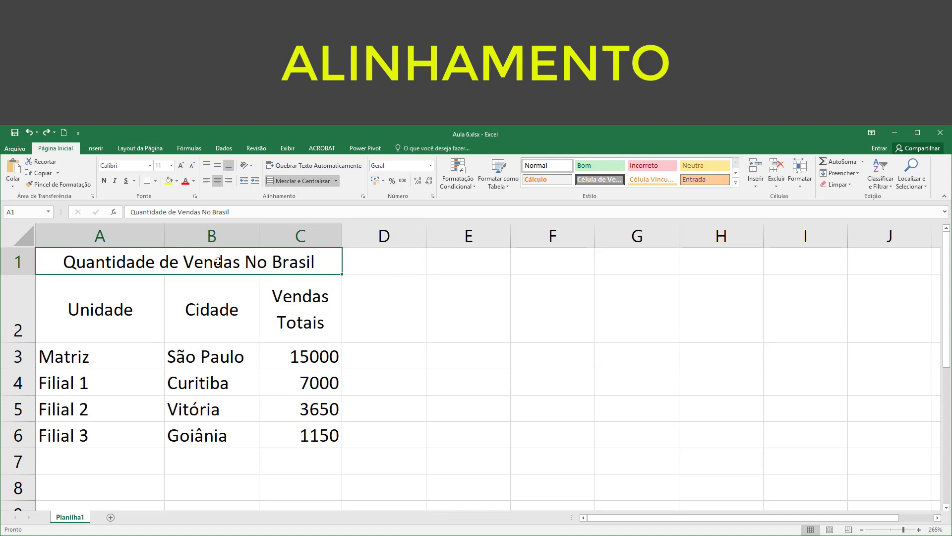
left_click(367, 262)
left_click_drag(276, 262, 378, 263)
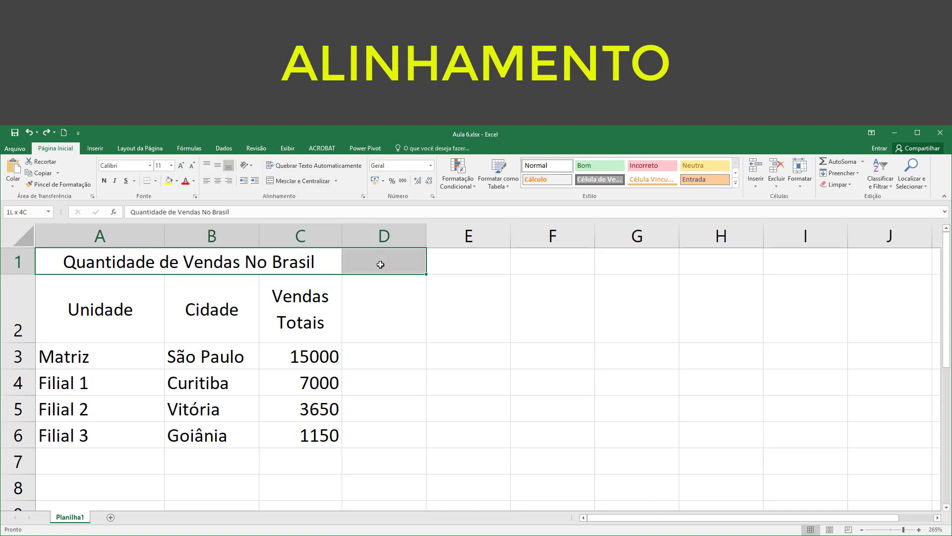
left_click(337, 181)
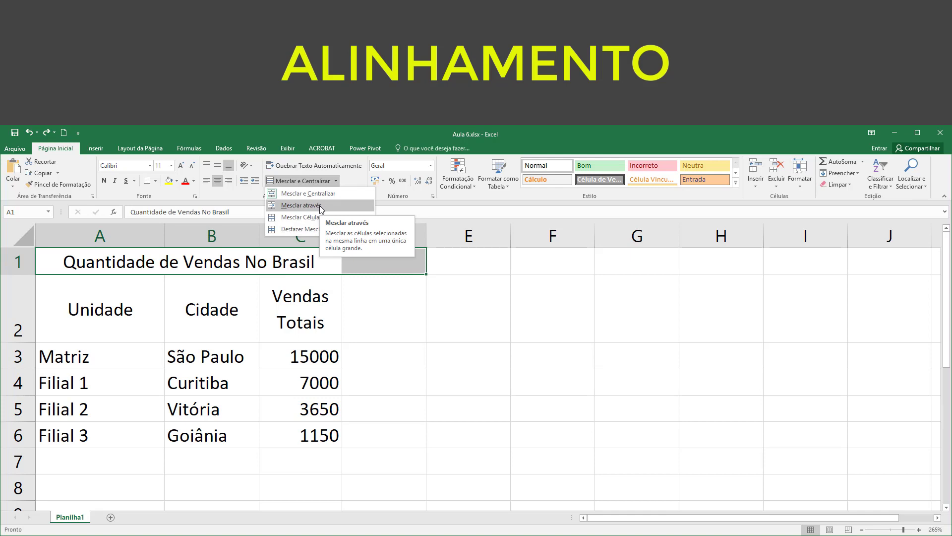
left_click(319, 205)
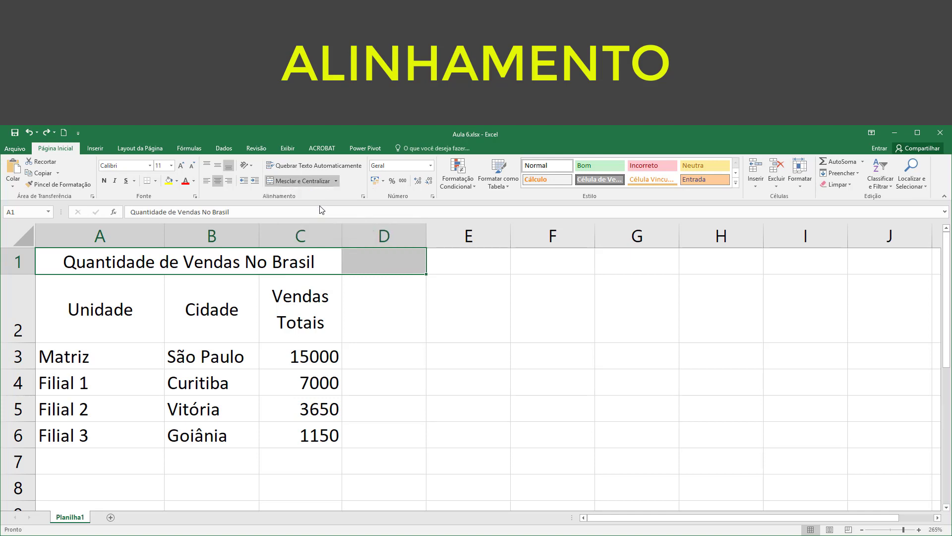
- Unmerge the title cells A1:D1, then merge and center the title across only A1:C1
left_click(336, 181)
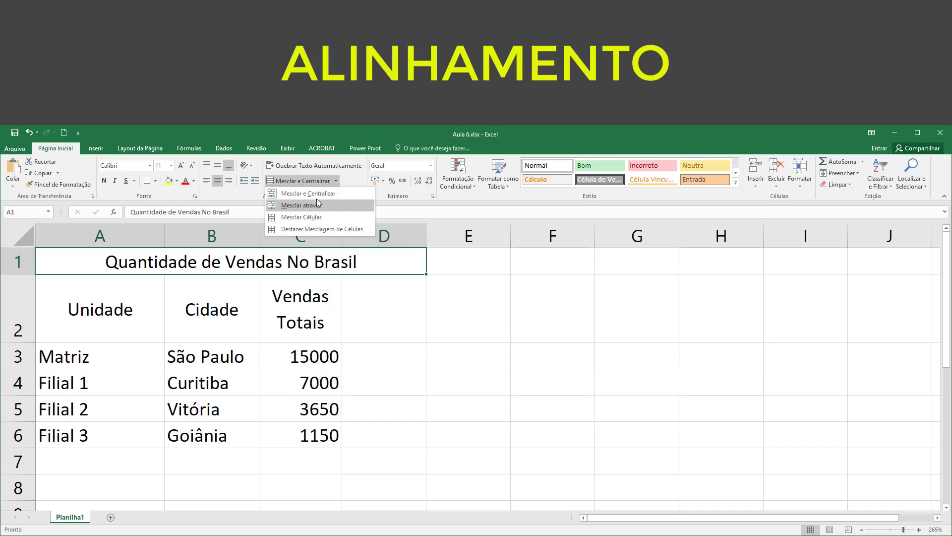
left_click(314, 229)
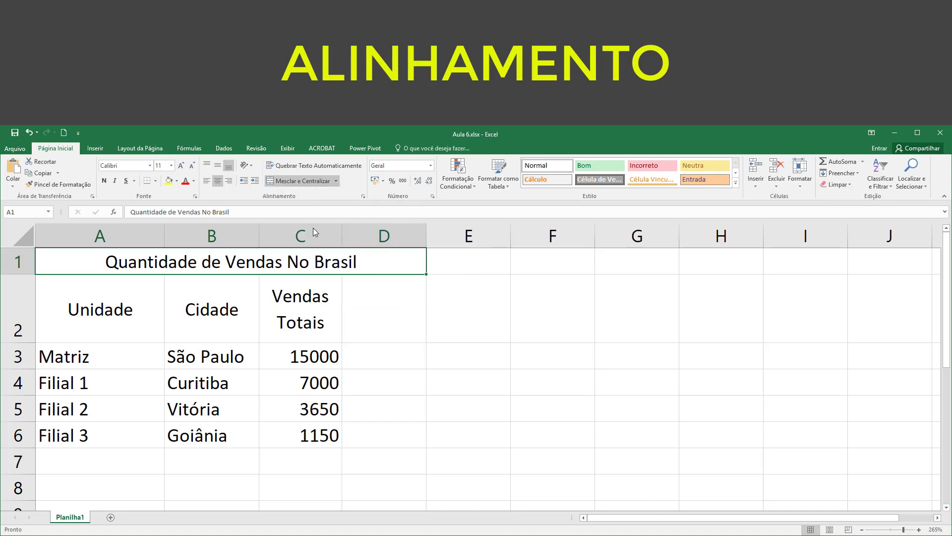
left_click(309, 264)
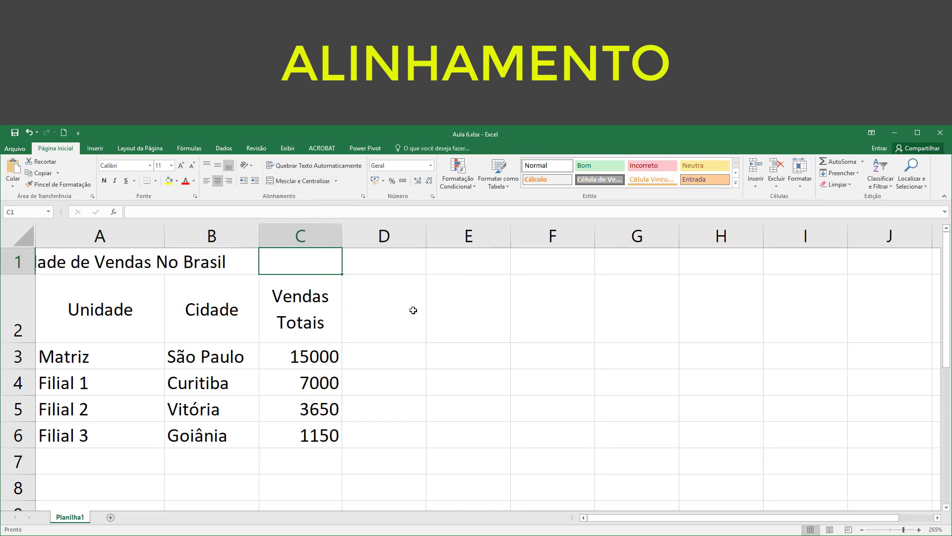
left_click_drag(132, 265, 293, 264)
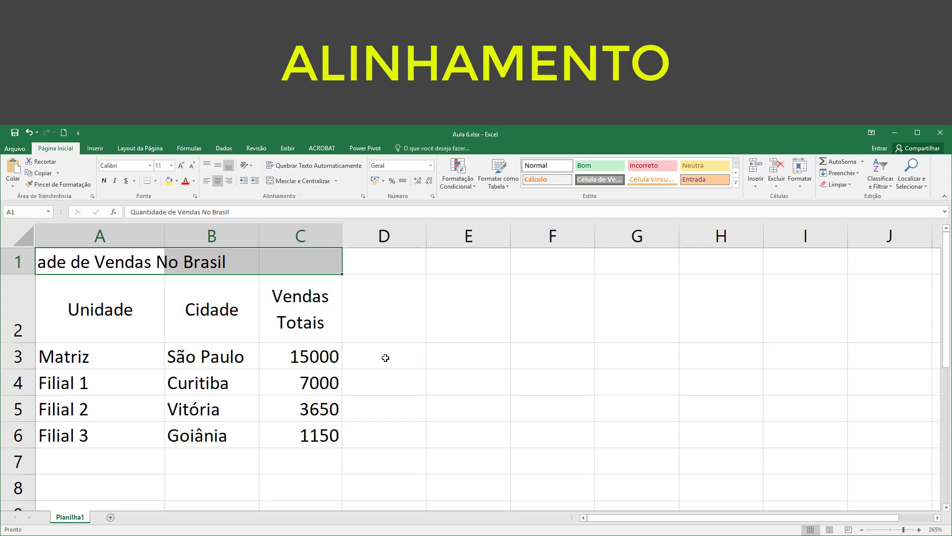
left_click(297, 181)
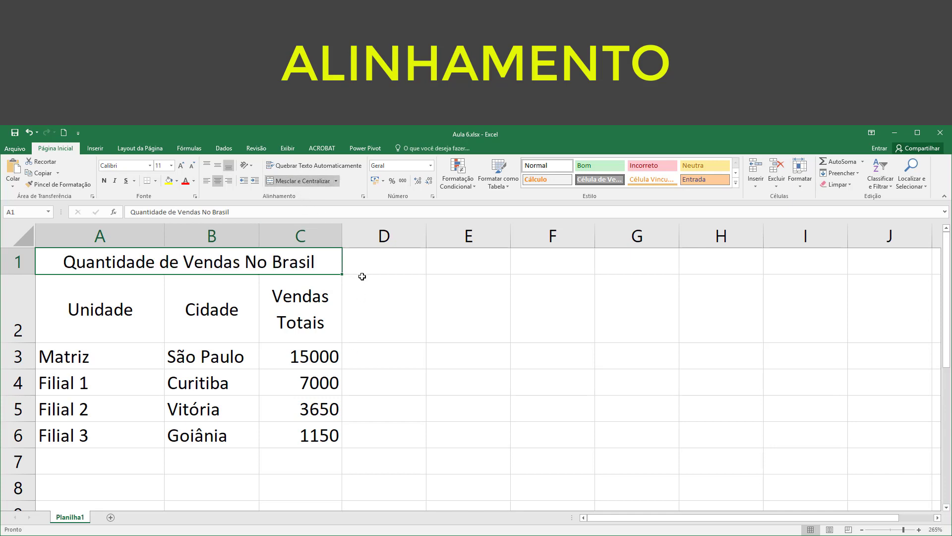